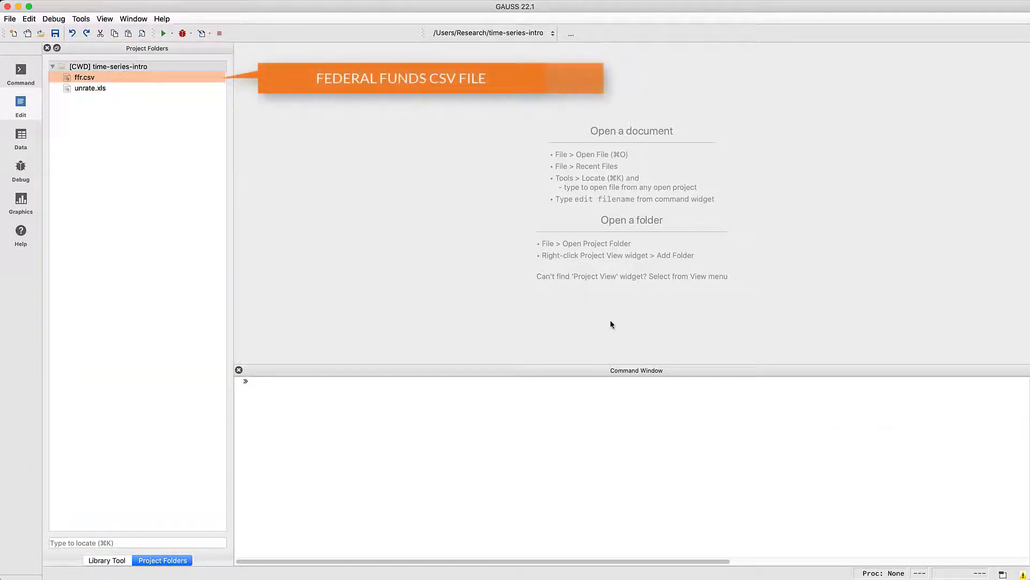
Import ffr.csv with its BOGZ1FL072052006Q column renamed to ffr, and open the imported ffr dataframe for viewing
double_click(91, 77)
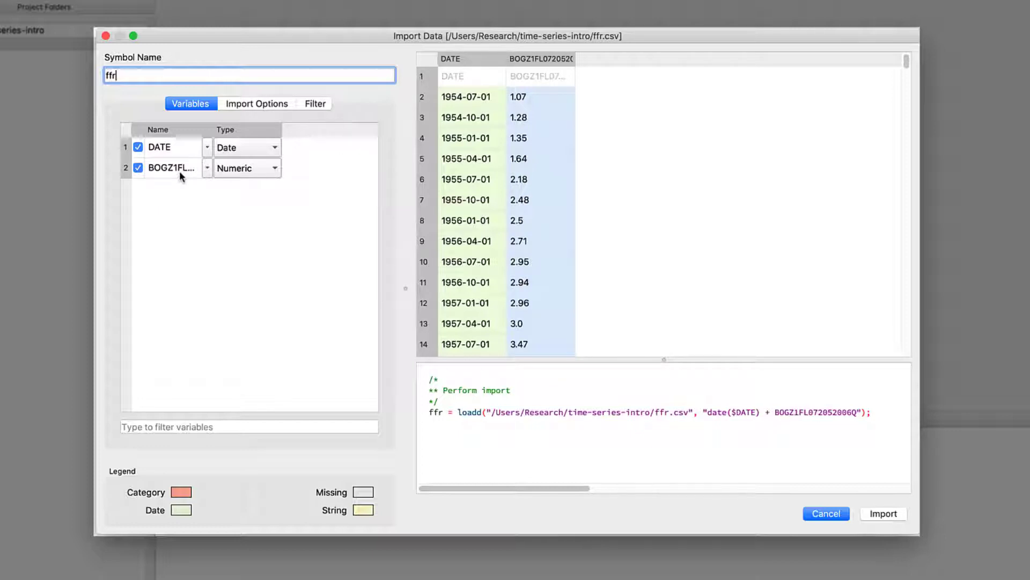
left_click(207, 168)
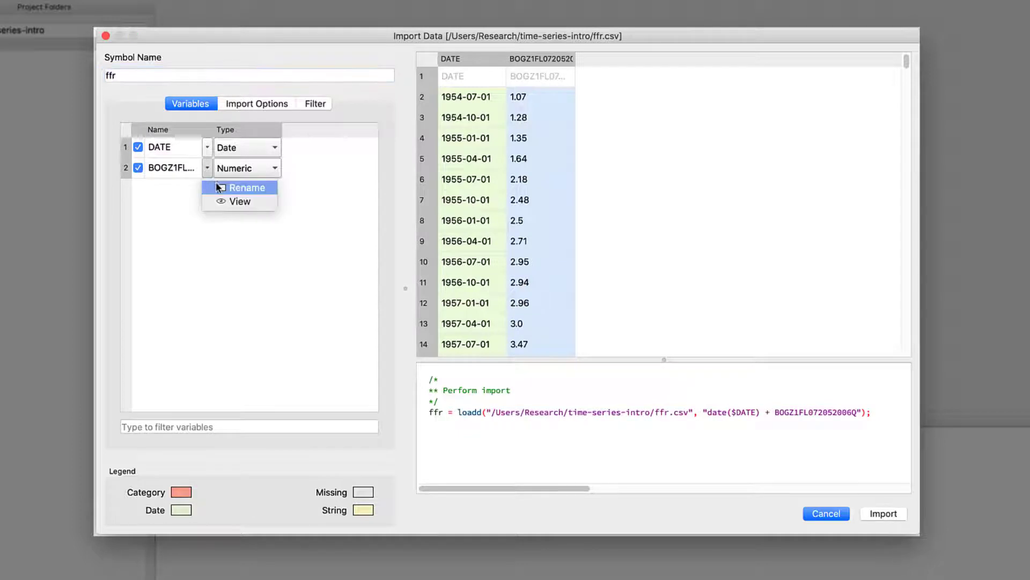
left_click(218, 187)
type("ffr")
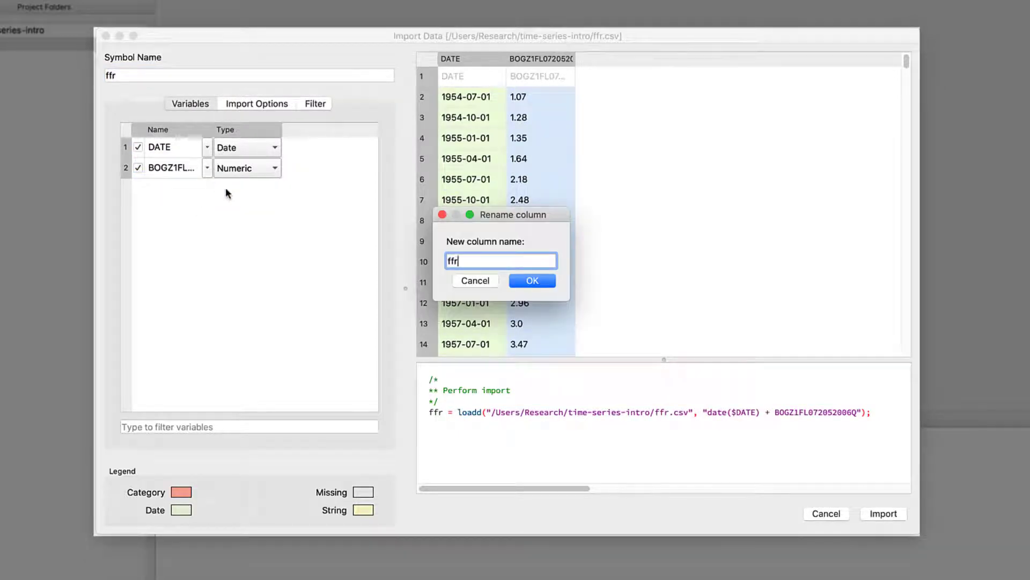
left_click(531, 284)
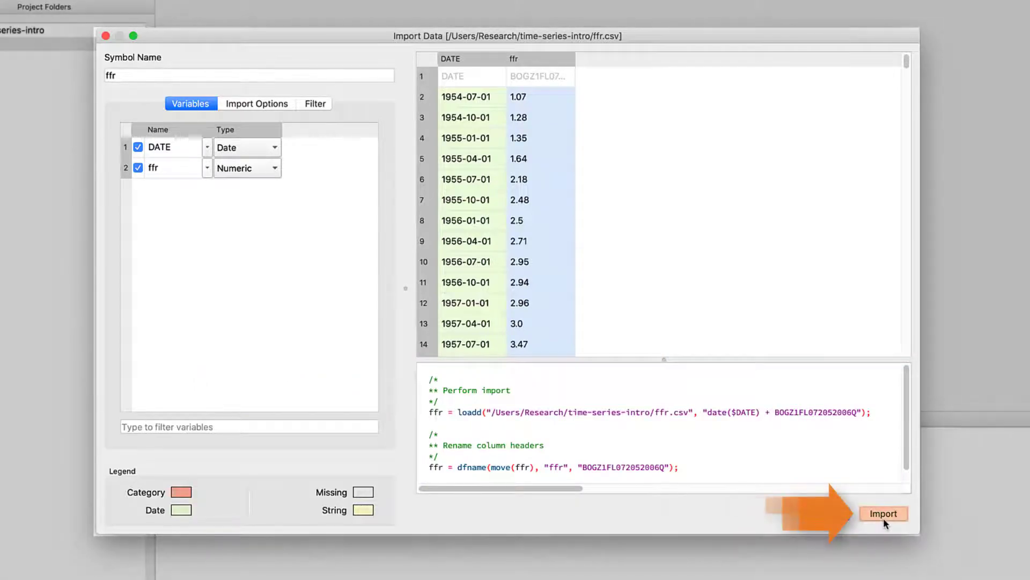
left_click(883, 516)
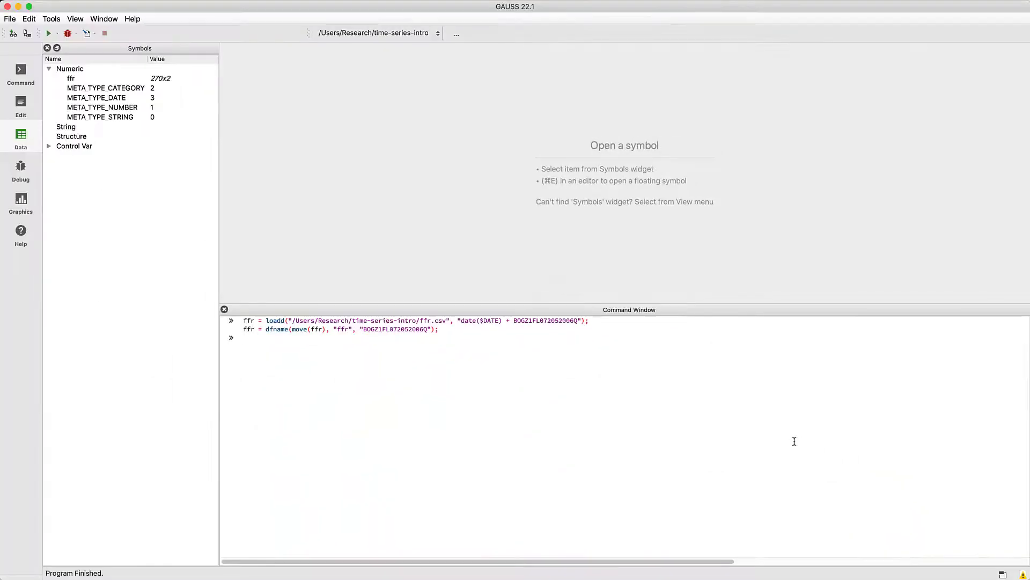
left_click(99, 81)
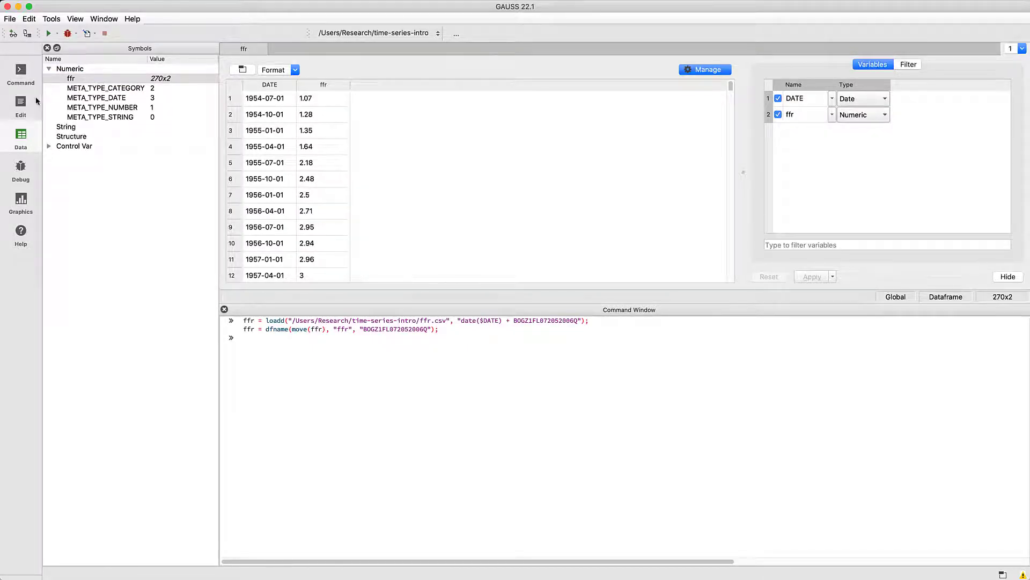
Start importing unrate.xls from the project folder and set its header row to 11
left_click(25, 107)
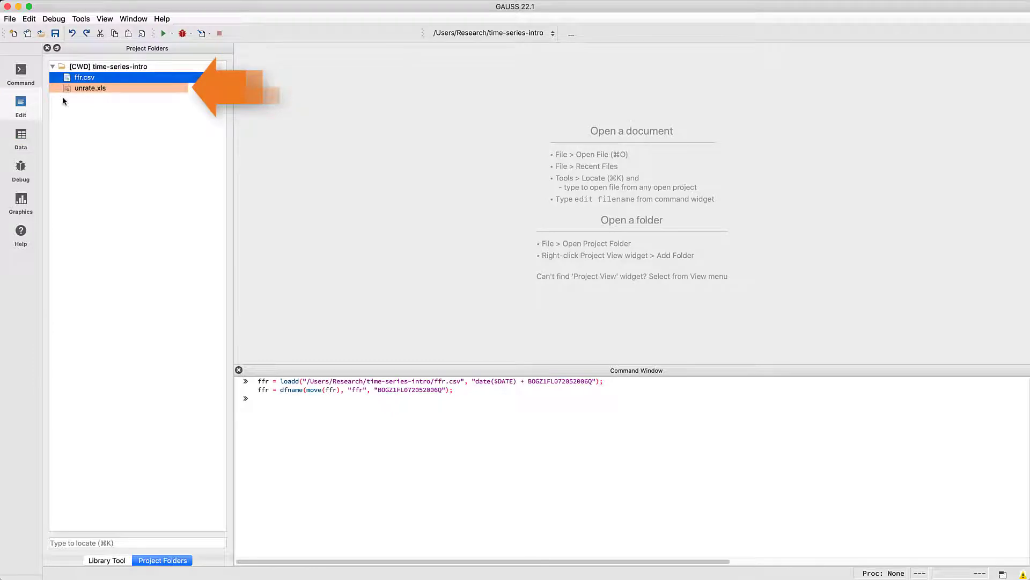
double_click(83, 89)
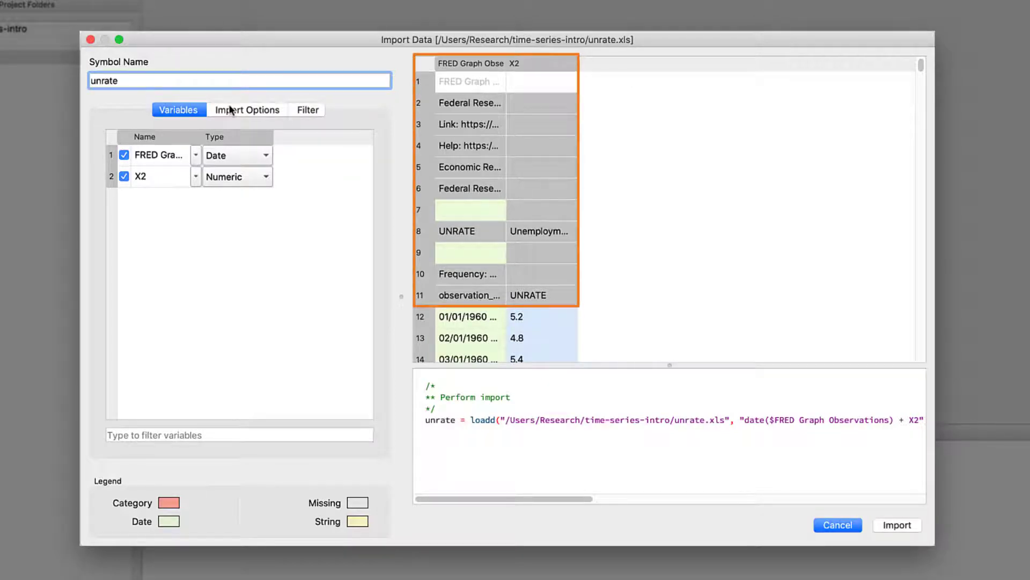
left_click(230, 110)
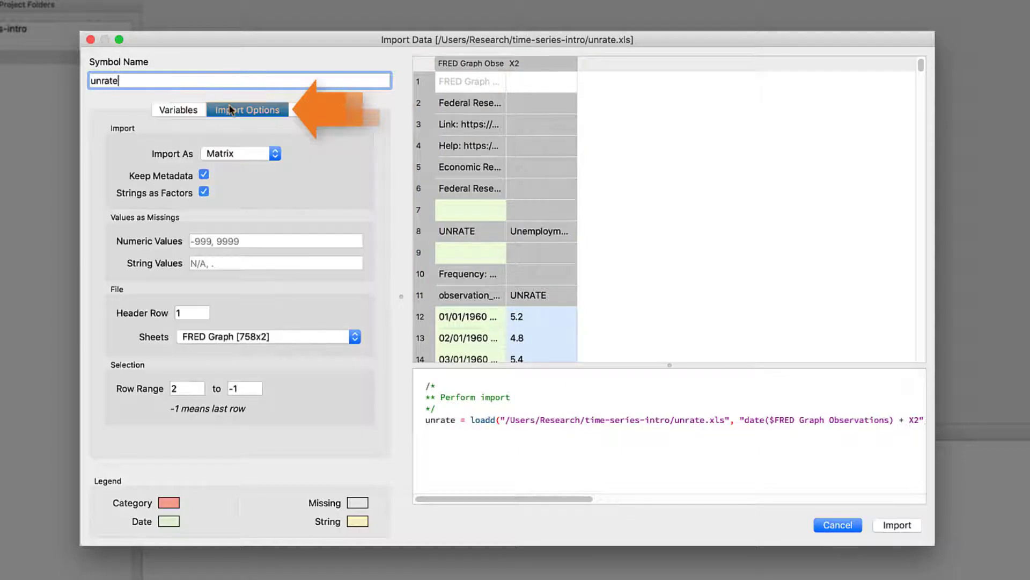
left_click(201, 312)
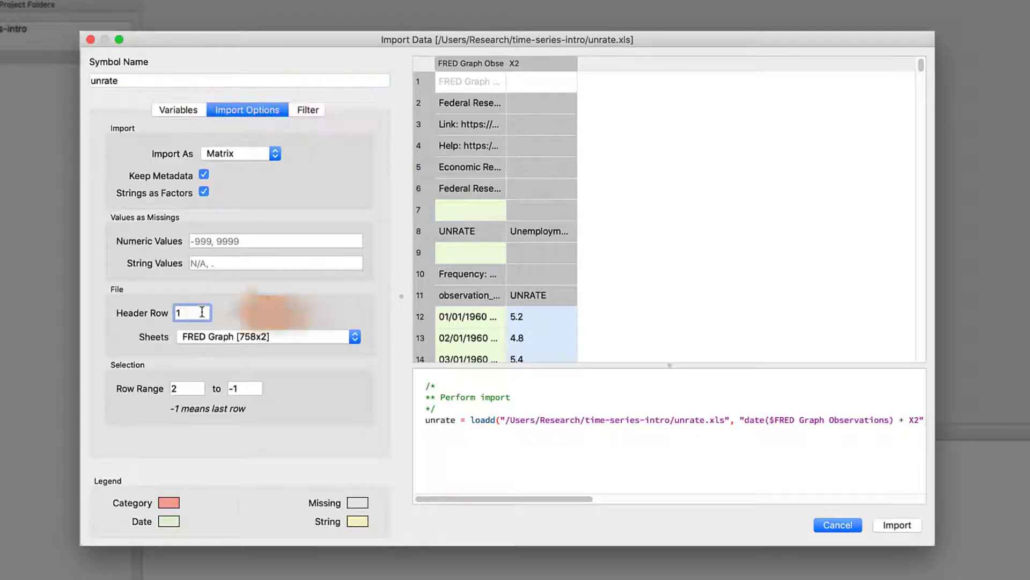
type("1")
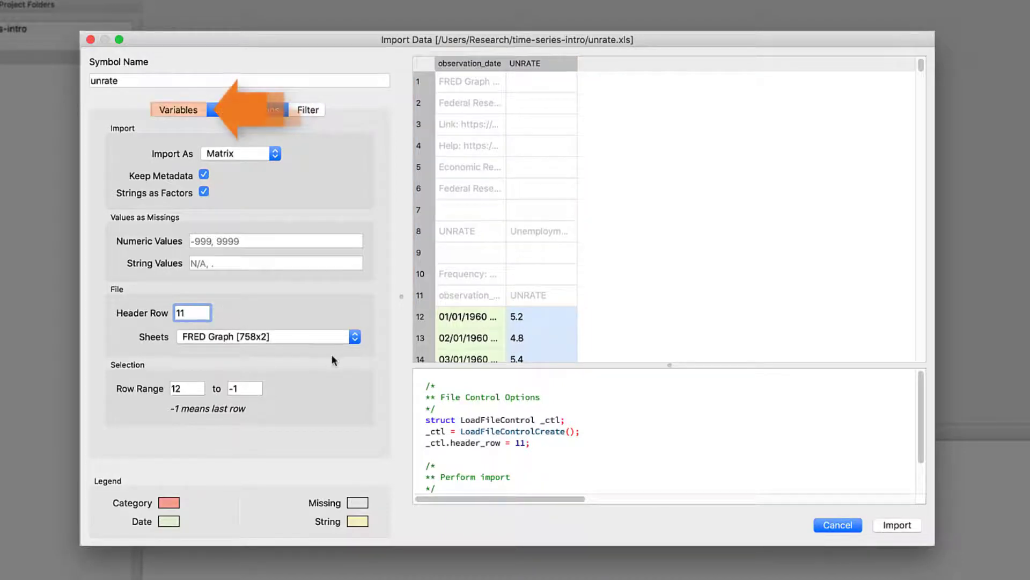
Rename the observation_date column to DATE, import the unemployment data, and open the unrate dataframe for viewing
left_click(189, 109)
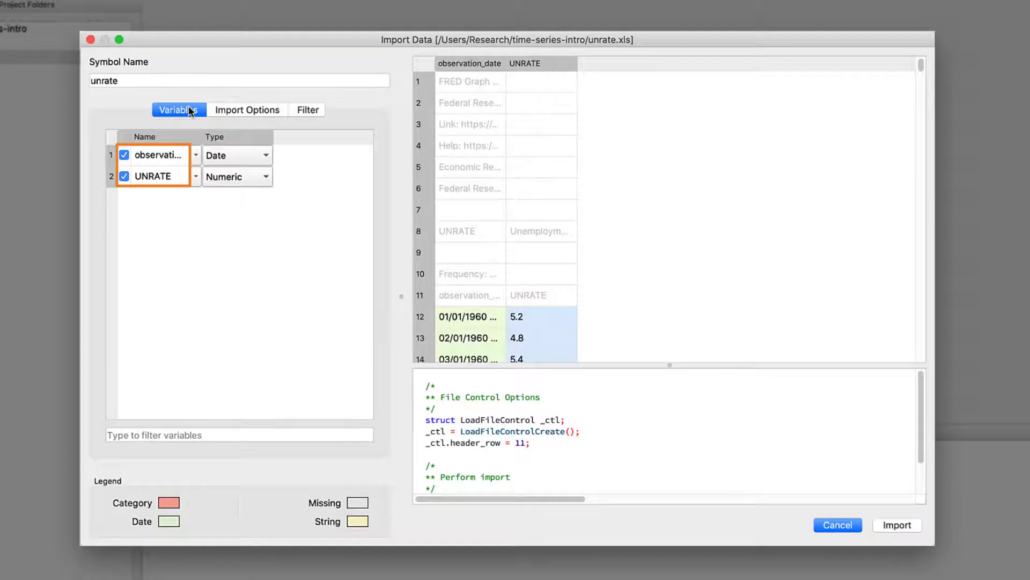
left_click(195, 155)
left_click(209, 175)
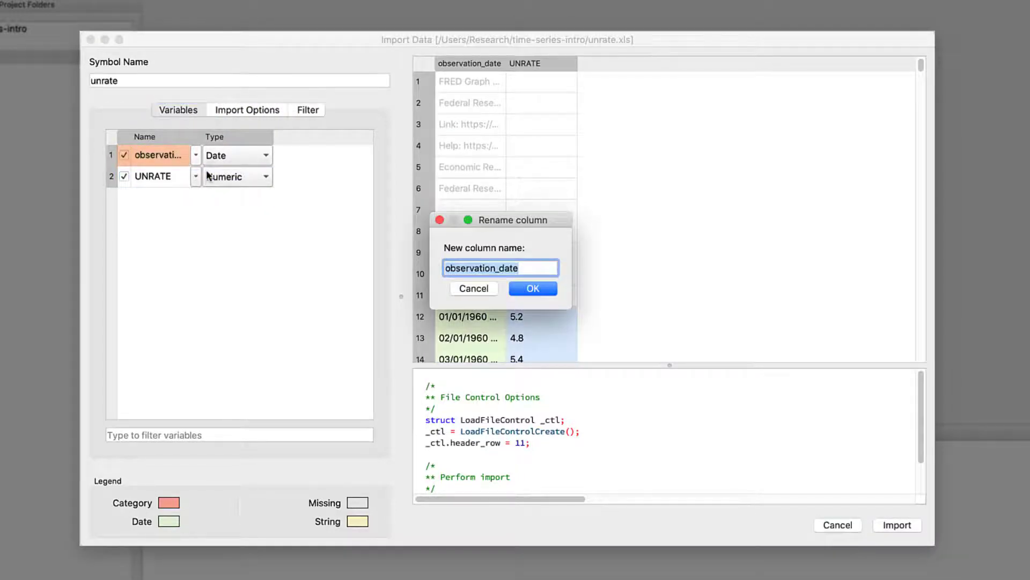
type("DATE")
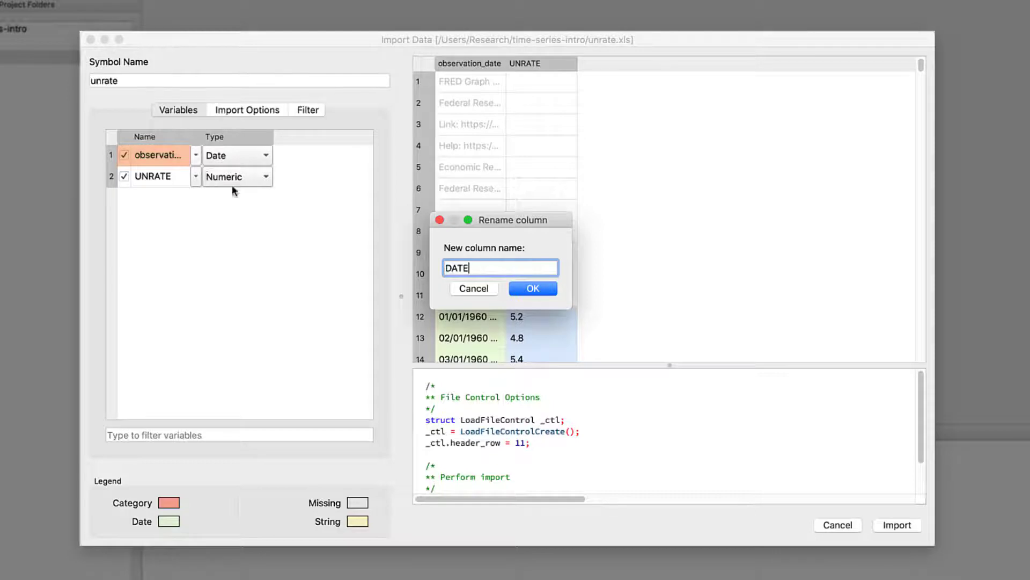
left_click(533, 289)
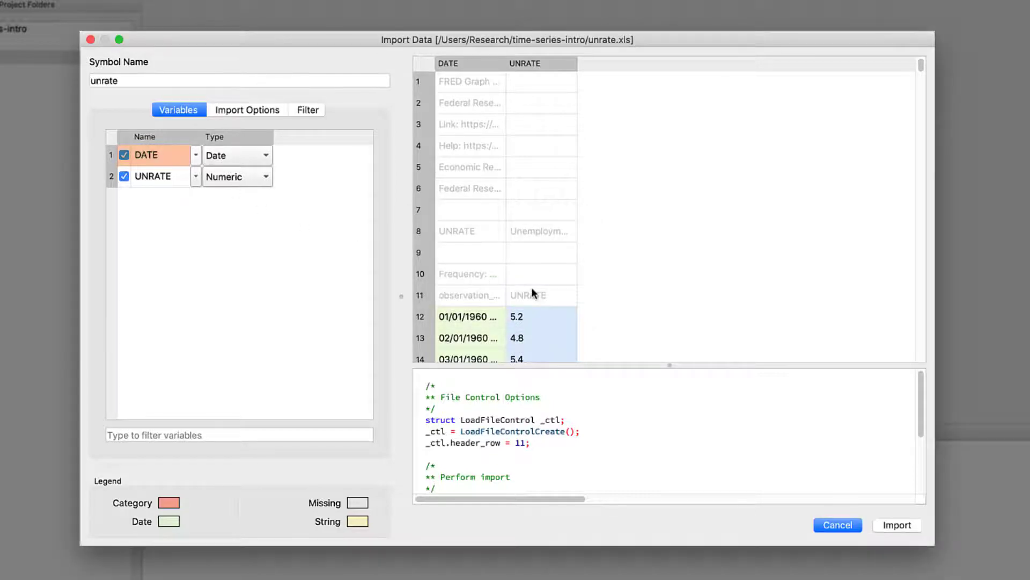
left_click(896, 525)
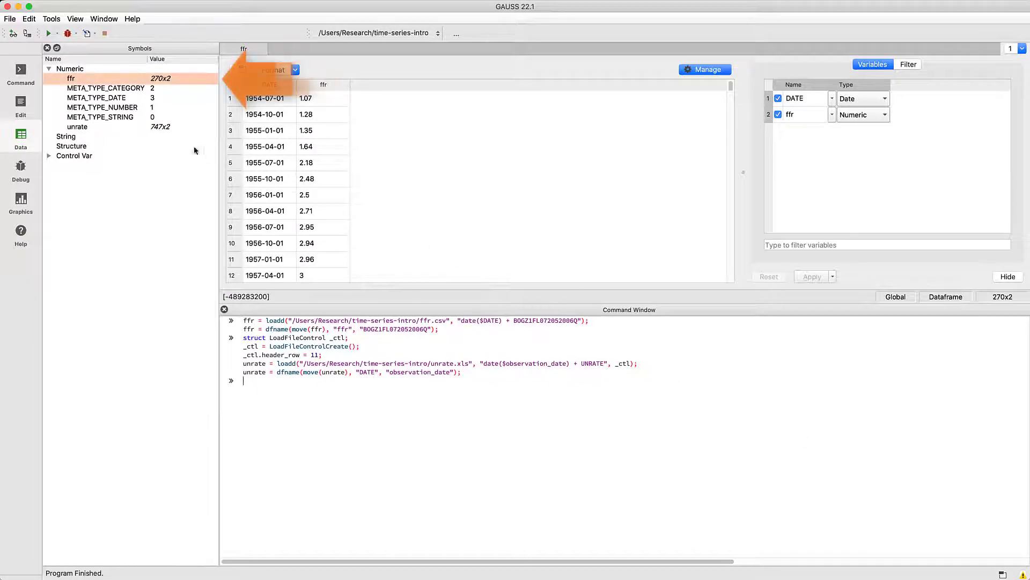
double_click(116, 125)
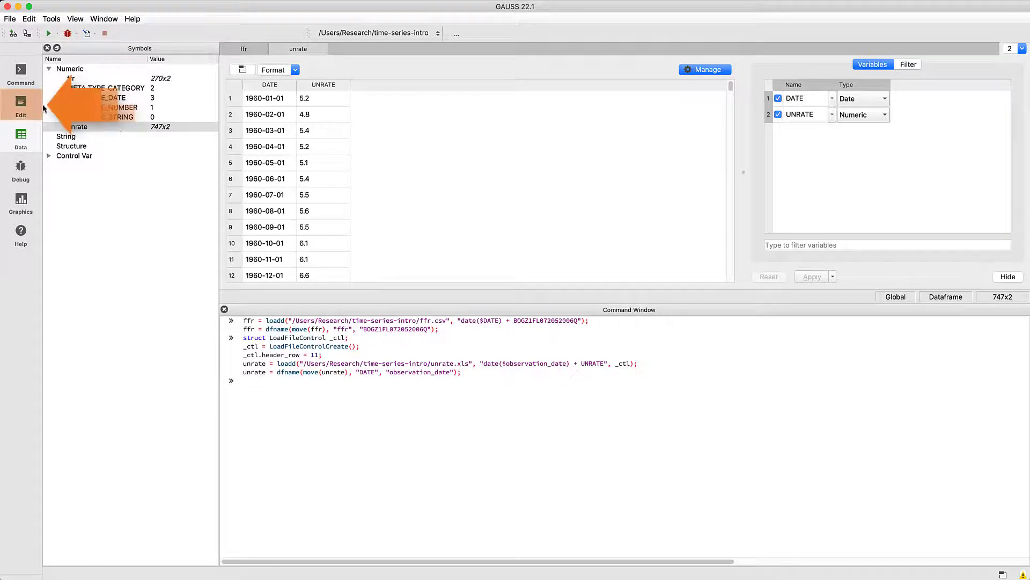
Create a new program file and begin it with the lines new; and cls; followed by a blank line
left_click(22, 107)
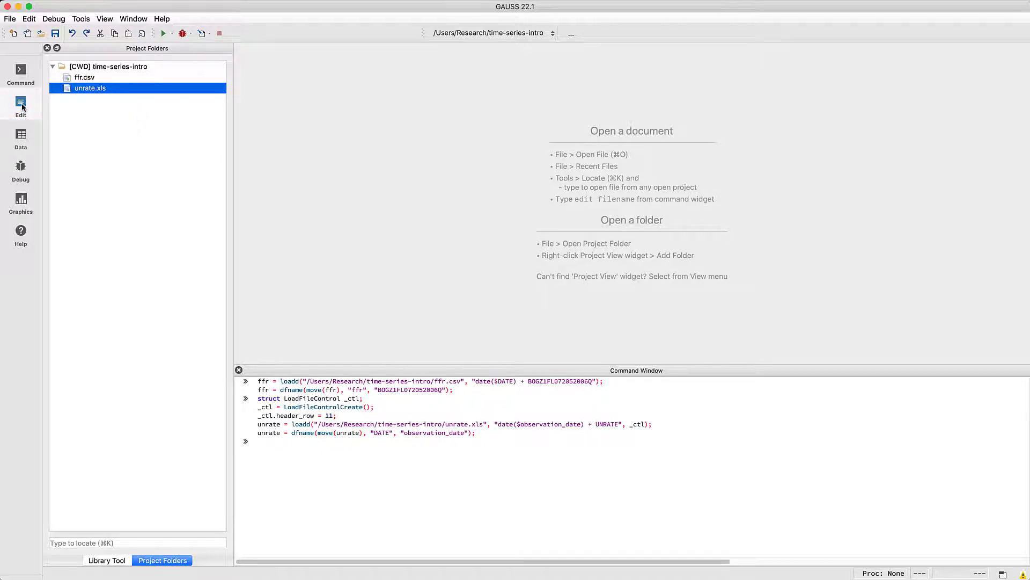
left_click(10, 19)
left_click(23, 30)
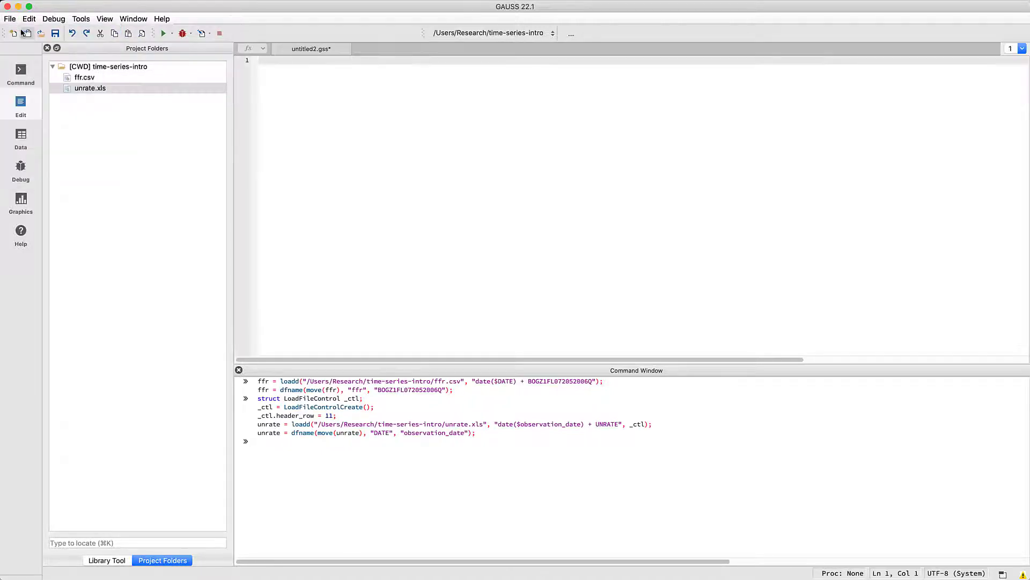
type("new;")
key("Return")
type("cls;")
key("Return")
key("Return")
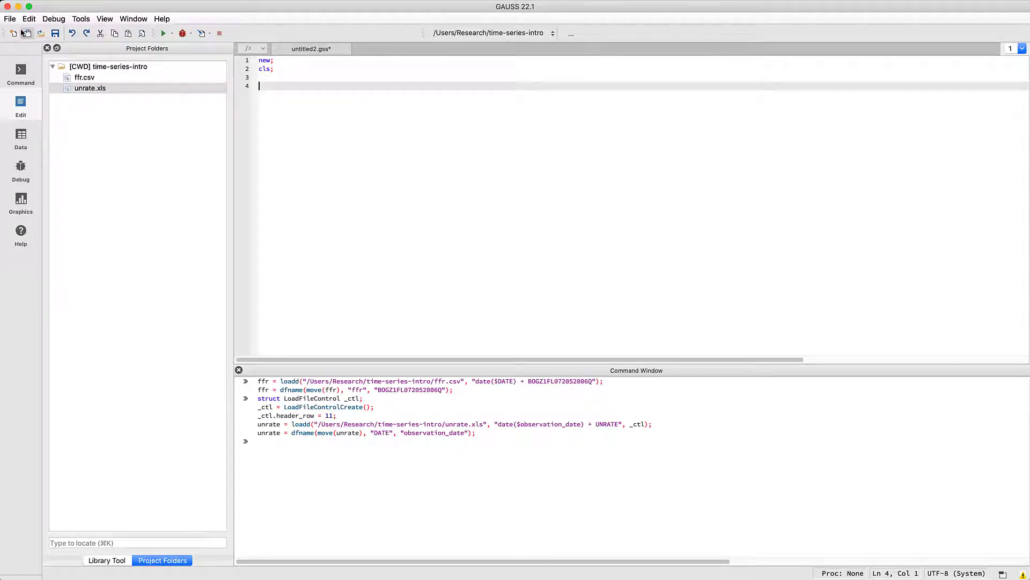
Add a block comment reading "Data loading" below the opening commands, using the /* ** */ style
type("/*")
key("Return")
type("** D")
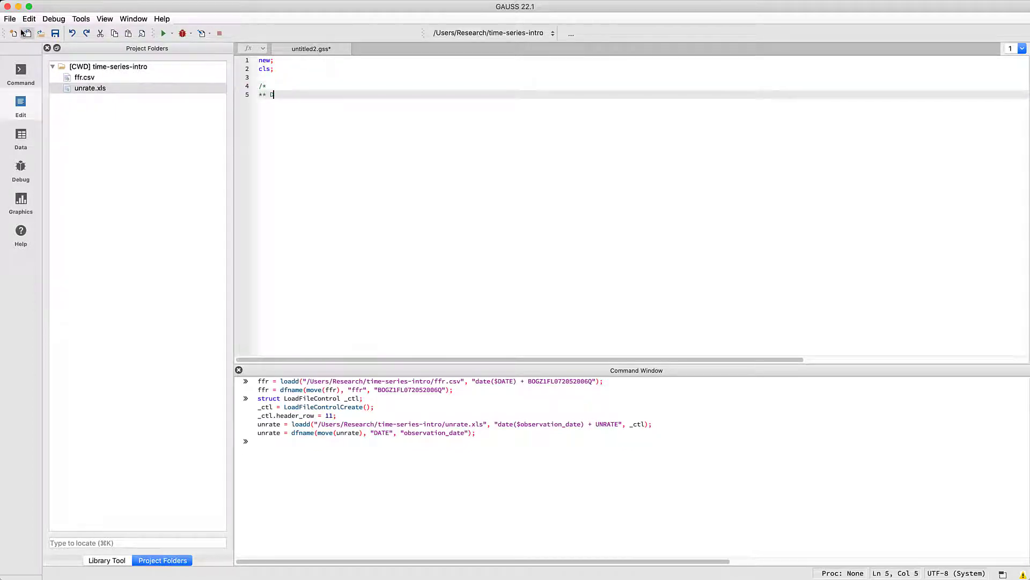
type("ata loading")
key("Return")
type("*/")
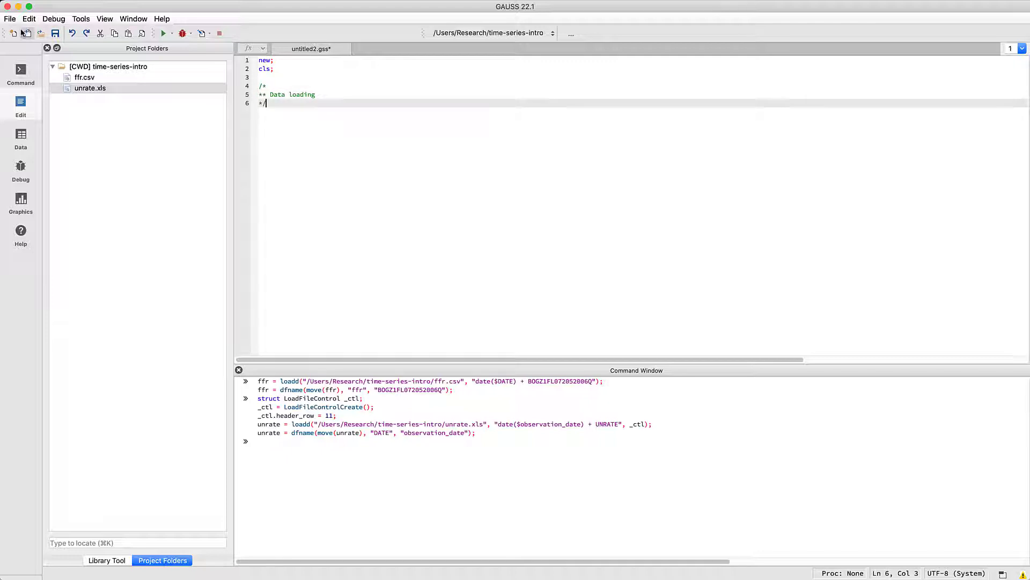
Copy all the generated import commands from the command history into the program, beneath the "Data loading" comment
left_click_drag(477, 433, 283, 387)
key("super+c")
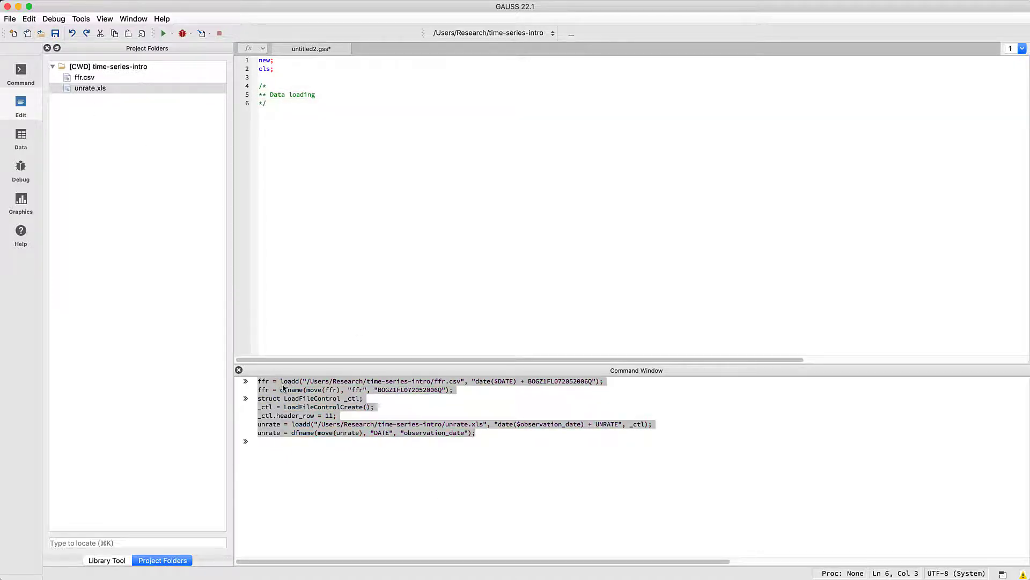
right_click(284, 388)
left_click(290, 145)
key("Return")
right_click(288, 143)
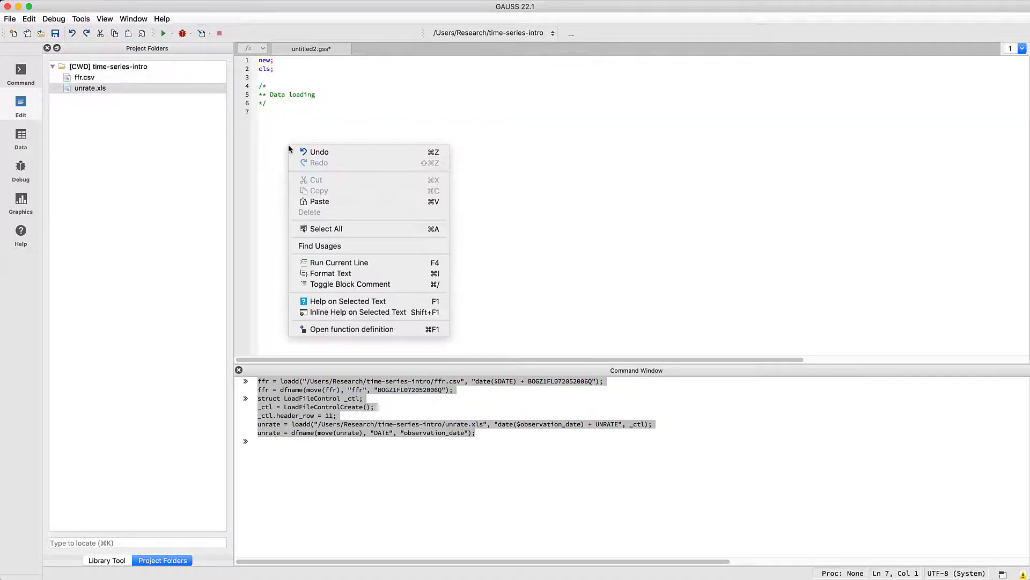
left_click(319, 201)
Separate the ffr and unrate loading code with a blank line and add two new lines after the last dfname statement
left_click(471, 118)
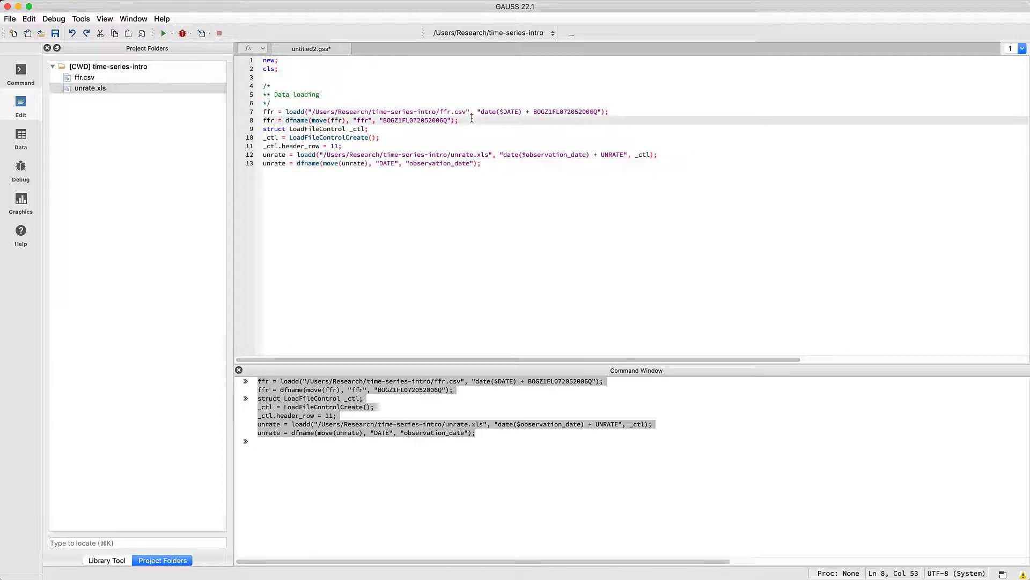
key("Return")
left_click(510, 177)
key("Return")
key("Return")
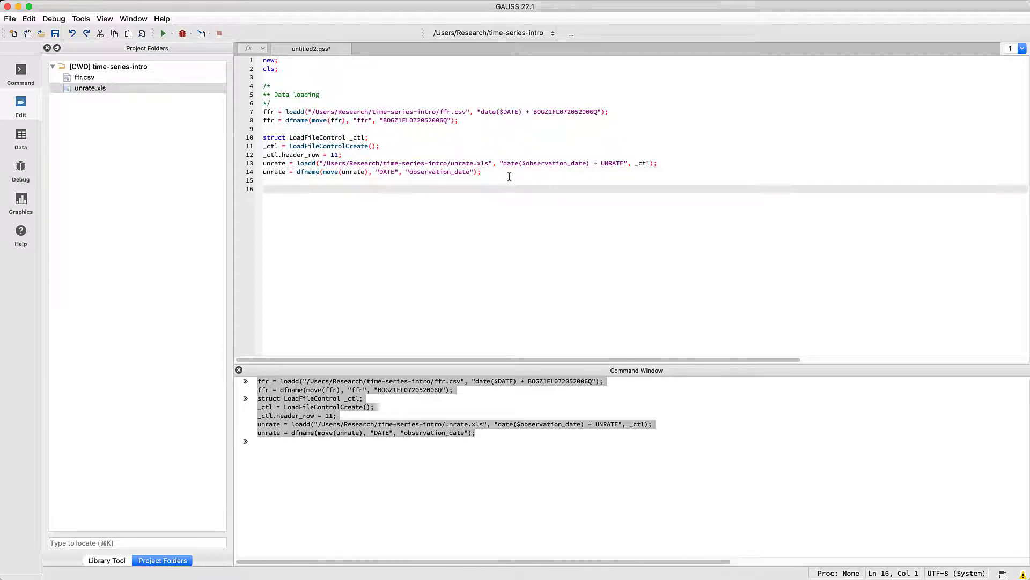
Save the program as time-series-basic.gss in the time-series-intro folder
left_click(9, 19)
left_click(43, 131)
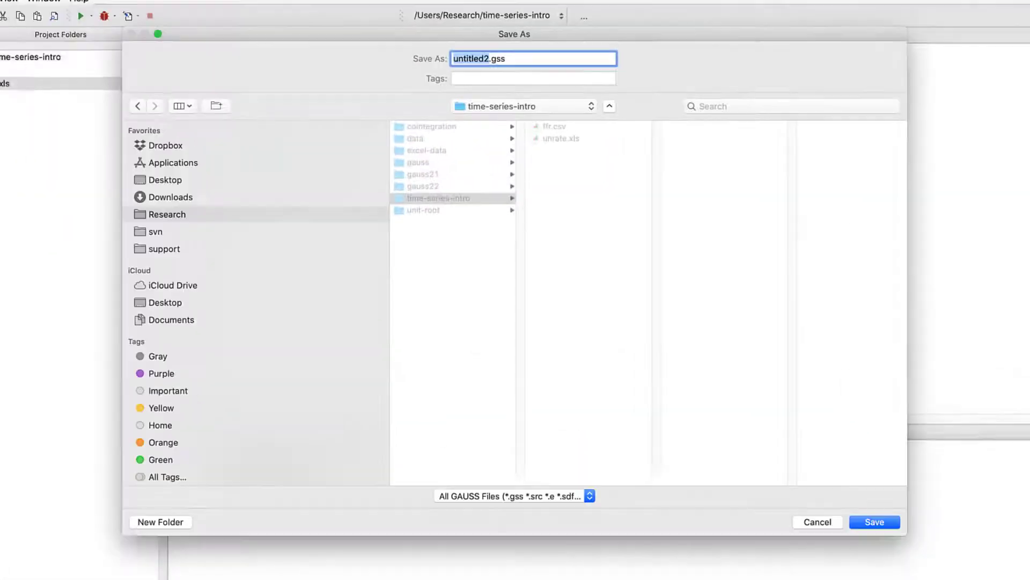
type("time-series-ba")
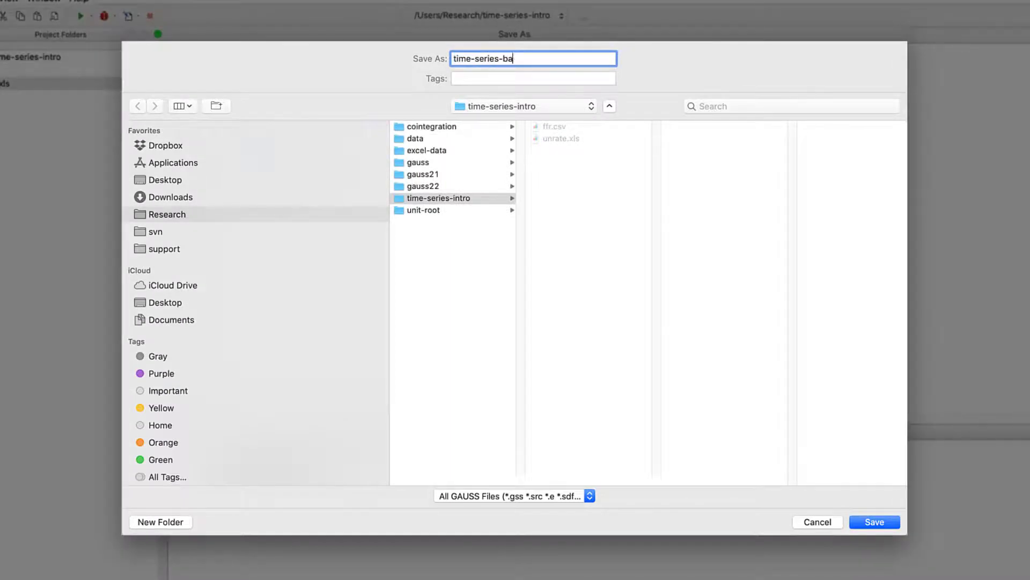
type("sic.gss")
key("Return")
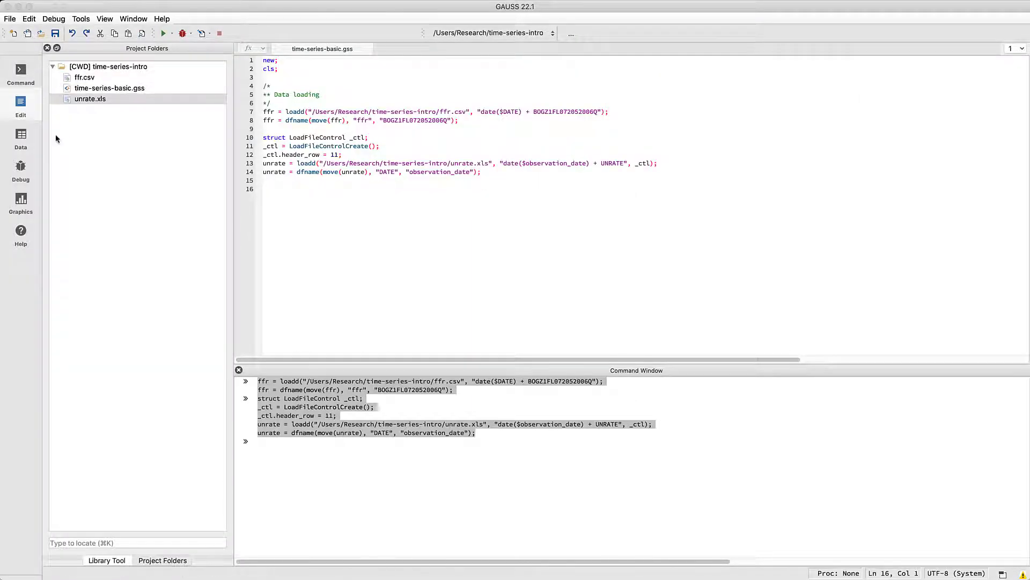
Add a "// Merge data" comment at the program's end and the statement reg_data = outerJoin(unrate, "DATE", ffr, "DATE", "full");
left_click(312, 204)
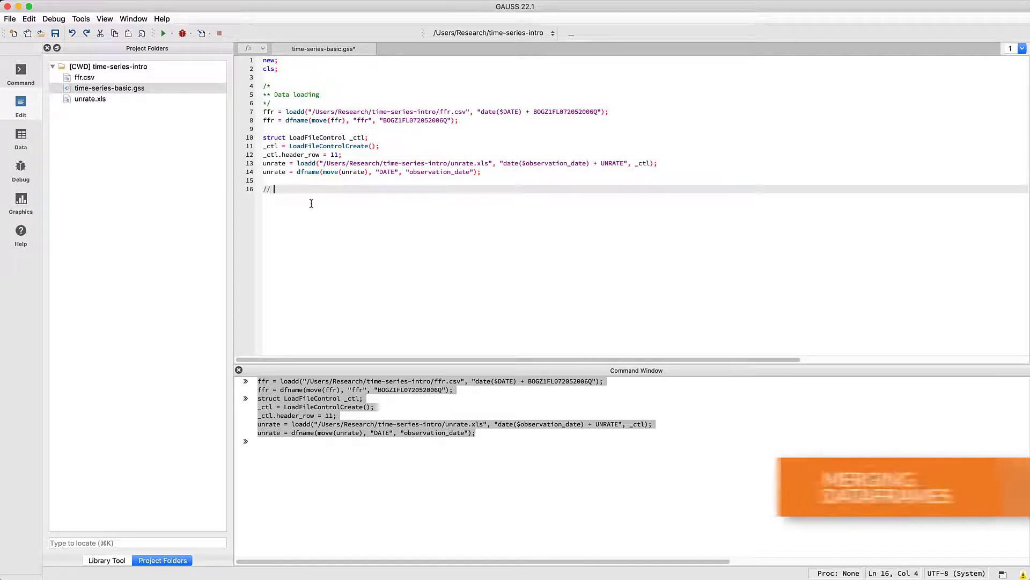
type("// Merge data")
key("Return")
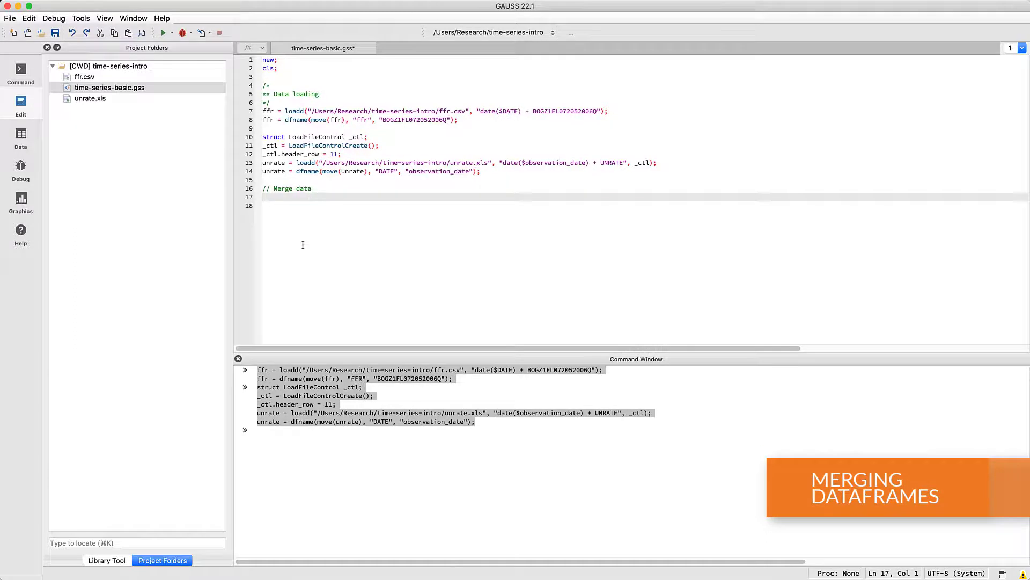
type("reg_data = outerJoin(unrate, \"DATE\", ffr, \"DATE\", \"full")
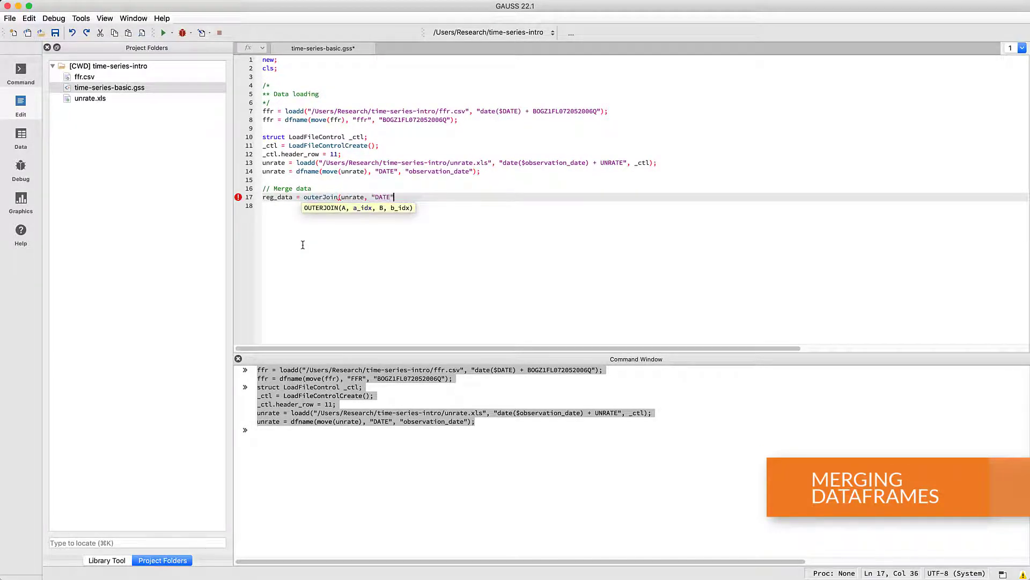
type("\");")
key("Return")
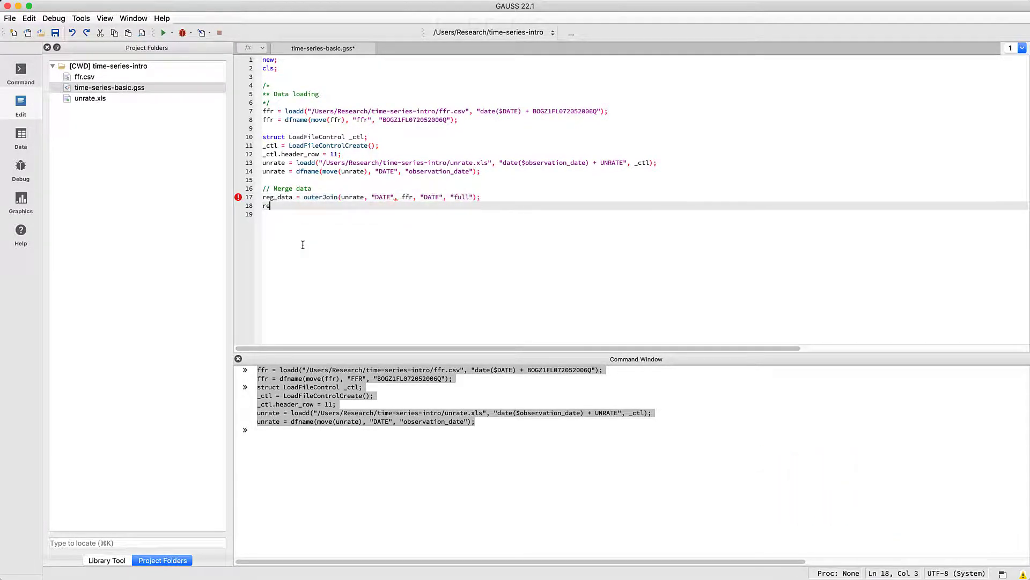
Add the sorting statement reg_data = sortc(reg_data, "DATE"); below the merge and run the program
type("reg_data = sortc(reg_data, \"DATE\");")
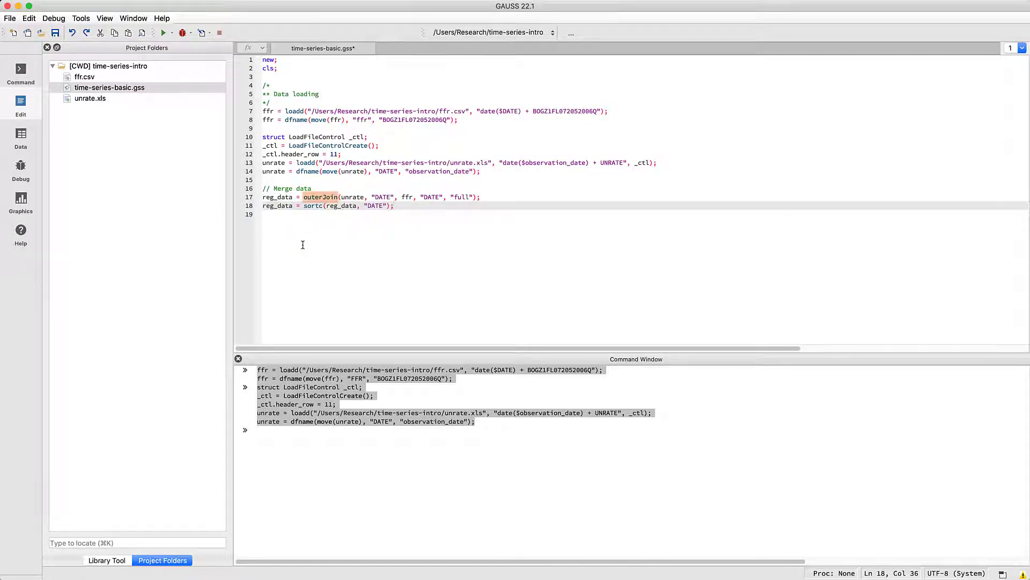
left_click(164, 33)
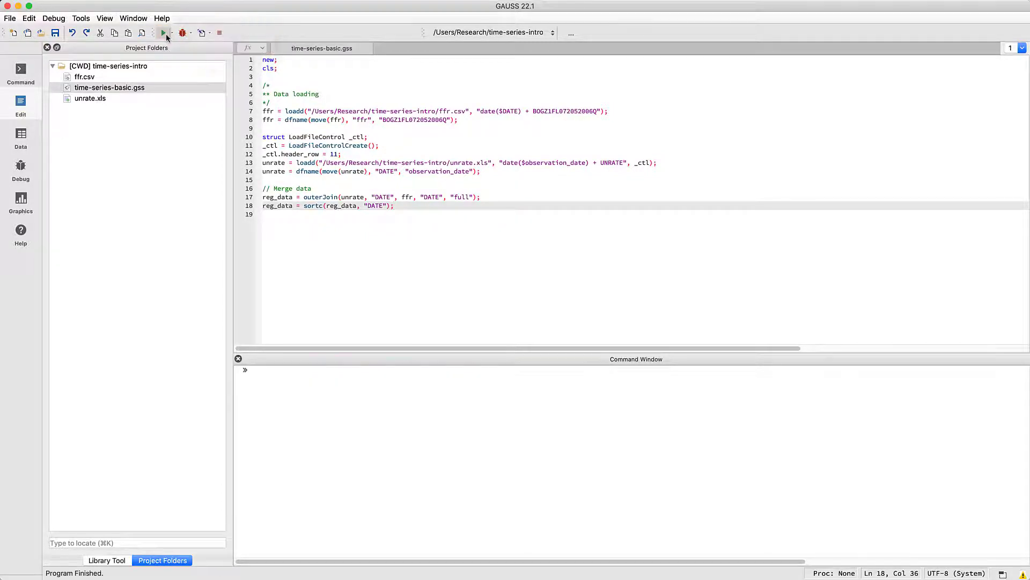
Open the reg_data dataframe from the program code in the data editor and show its variable and filter management pane
left_click(280, 205)
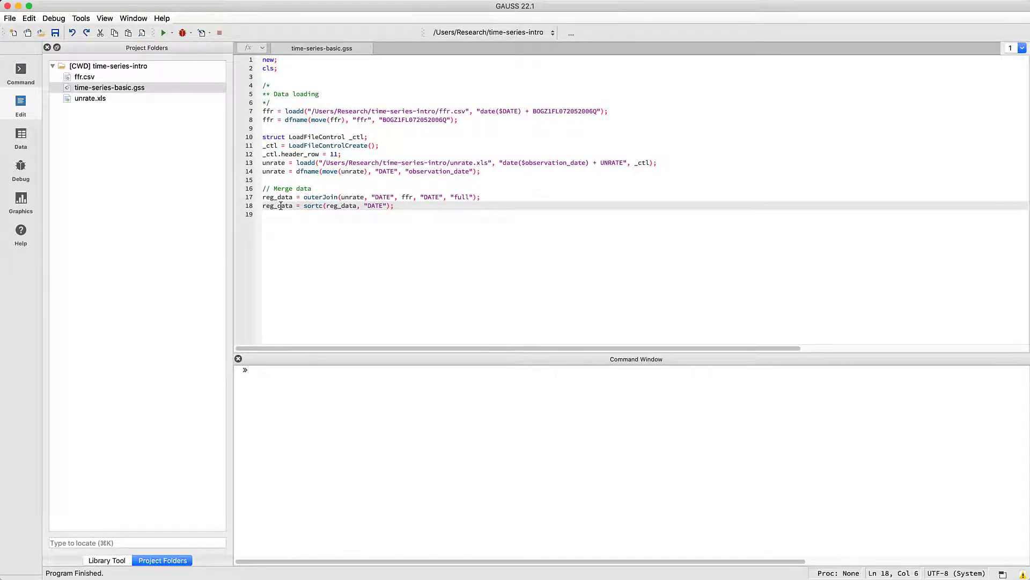
double_click(280, 206)
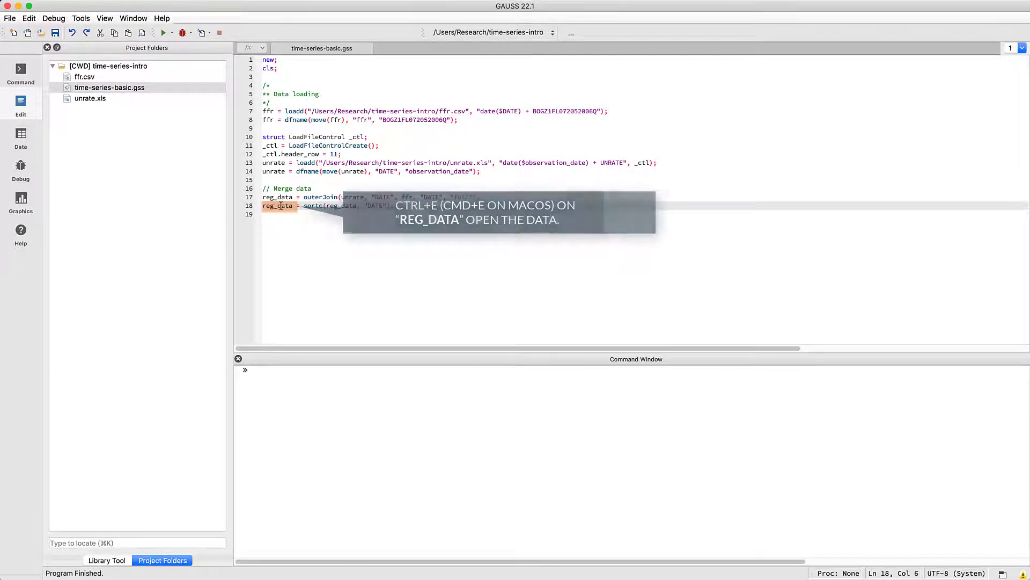
key("super+e")
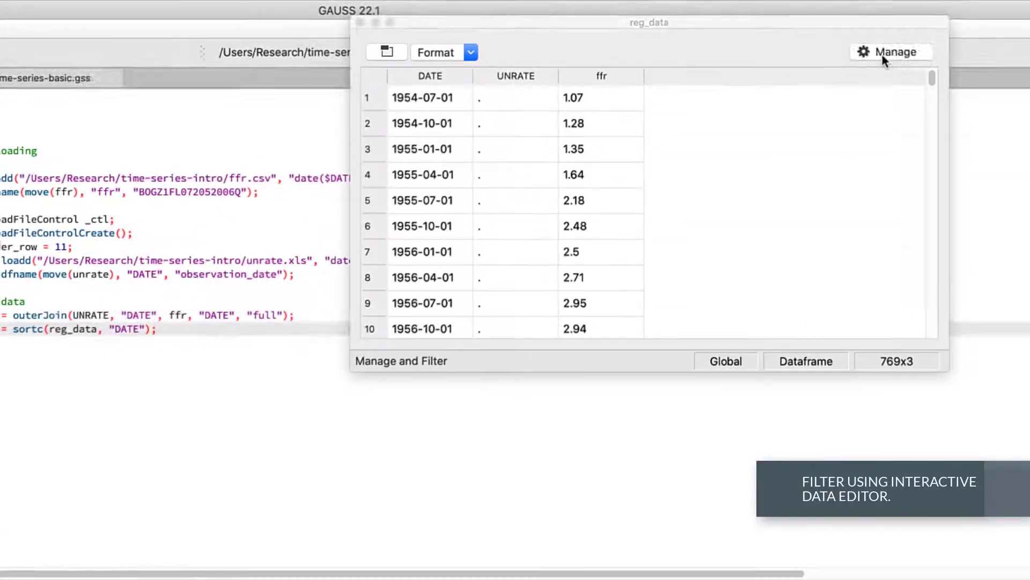
left_click(856, 32)
left_click_drag(352, 201, 81, 201)
left_click_drag(640, 190, 573, 189)
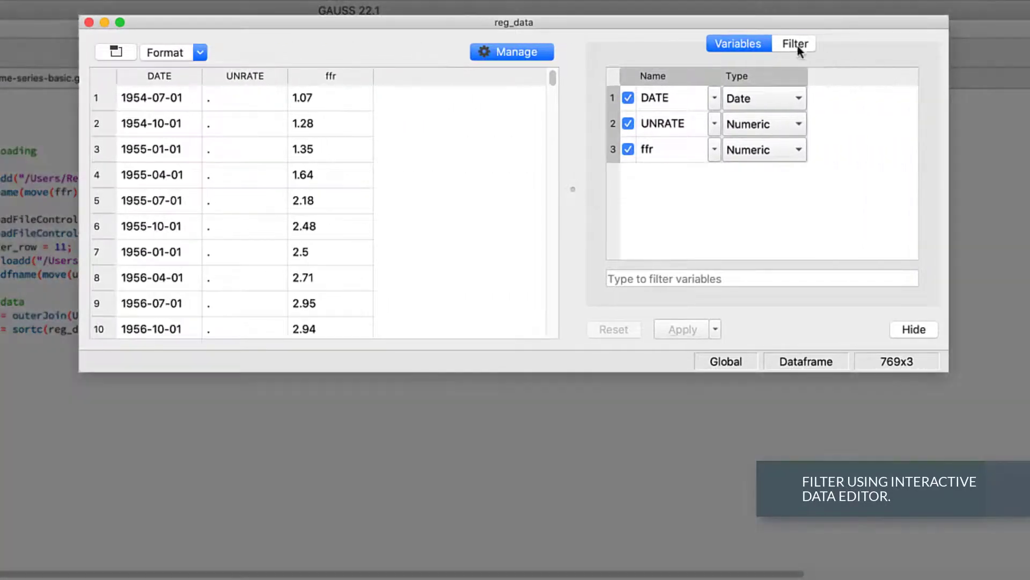
Add a filter on the reg_data dates that keeps DATE >= 1960-01-01
left_click(800, 44)
left_click(838, 134)
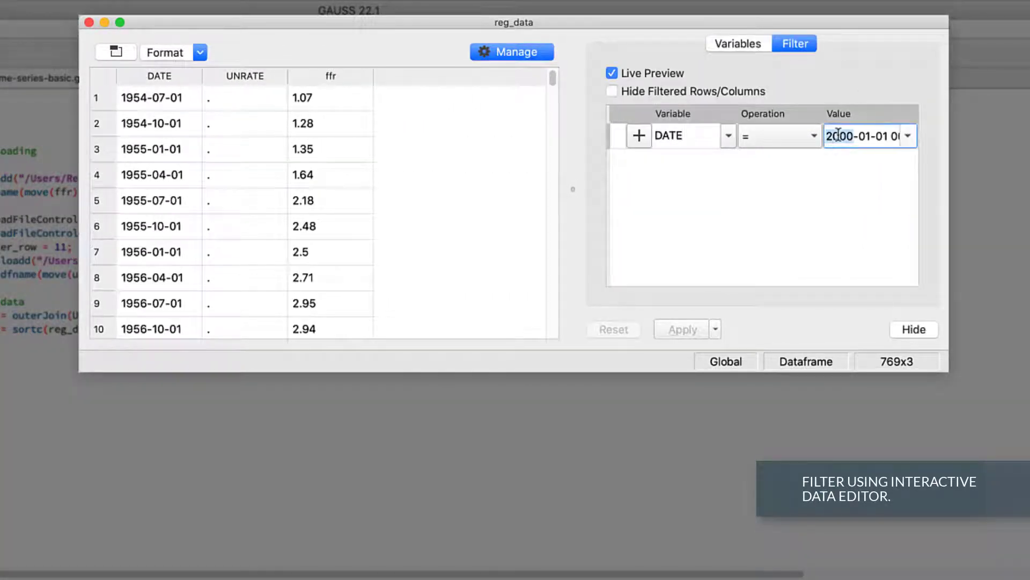
type("1960")
left_click(778, 136)
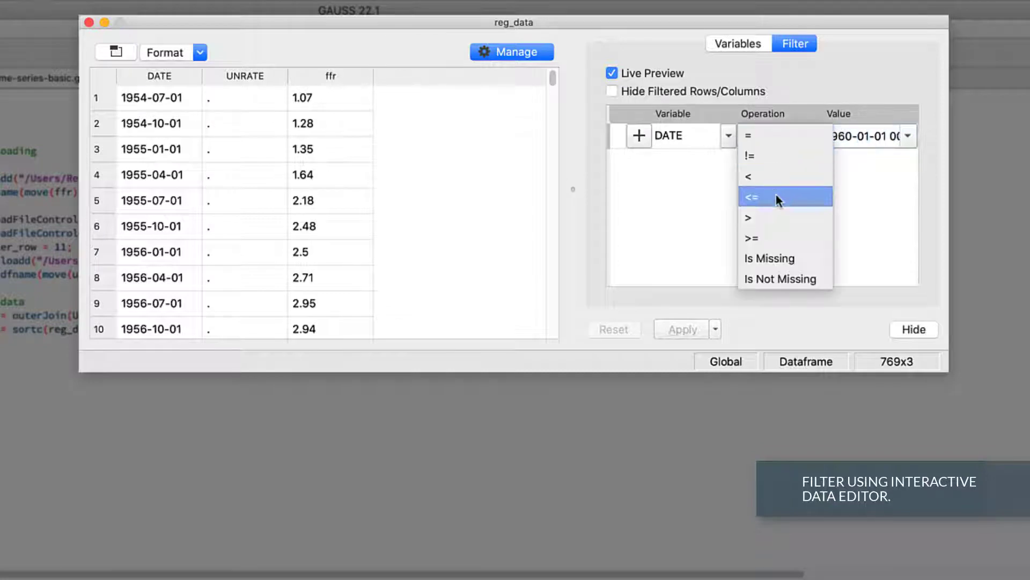
left_click(765, 233)
left_click(640, 136)
Add a second filter DATE <= 2021-10-01 and apply both date filters to reg_data
left_click(751, 140)
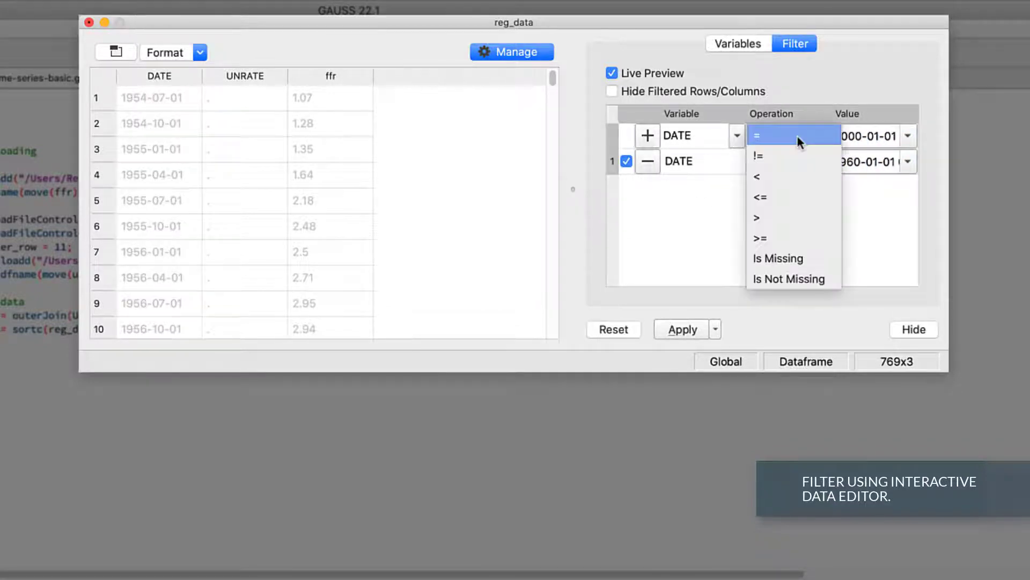
left_click(798, 198)
left_click(850, 138)
type("2021-")
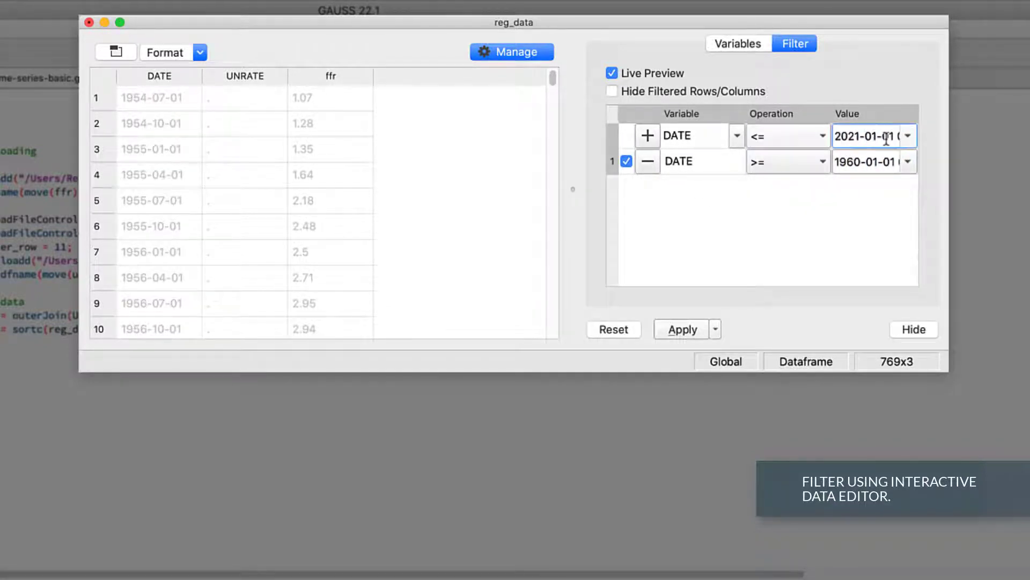
type("10")
left_click(648, 137)
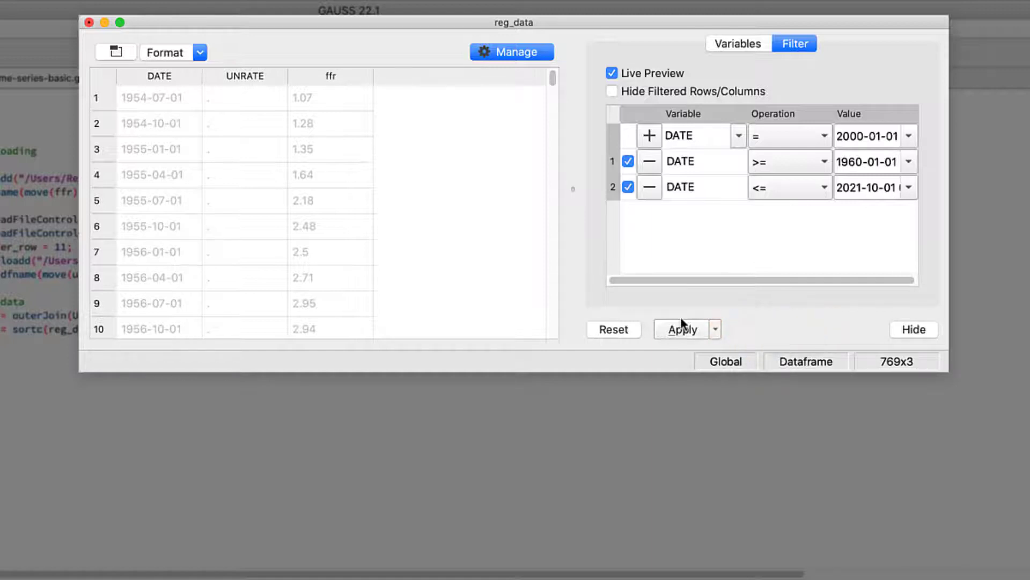
left_click(680, 332)
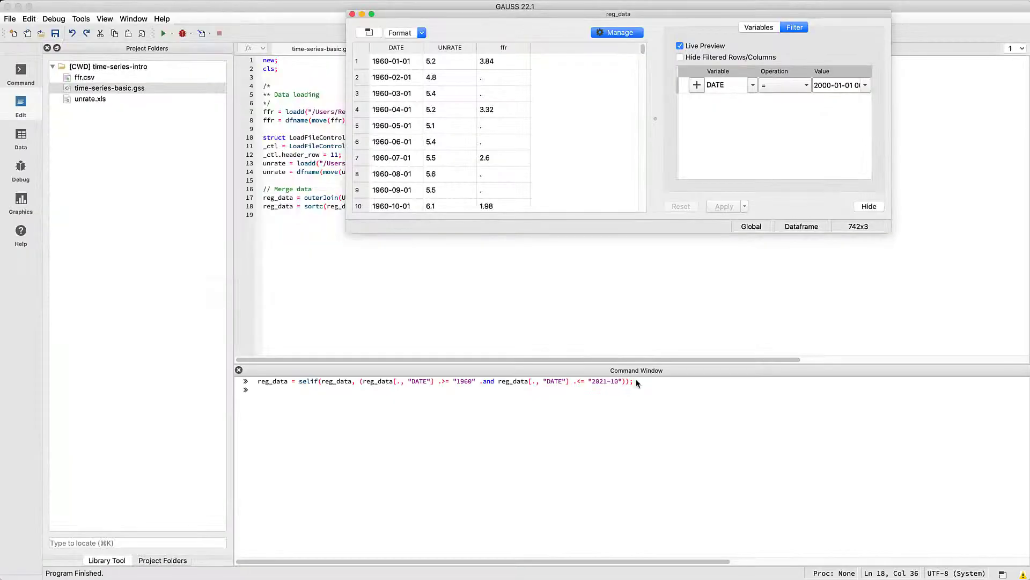
Copy the generated selif statement to the program's end under a "// Filter date range" comment, moving the data window off the code
left_click_drag(633, 381, 245, 370)
right_click(302, 381)
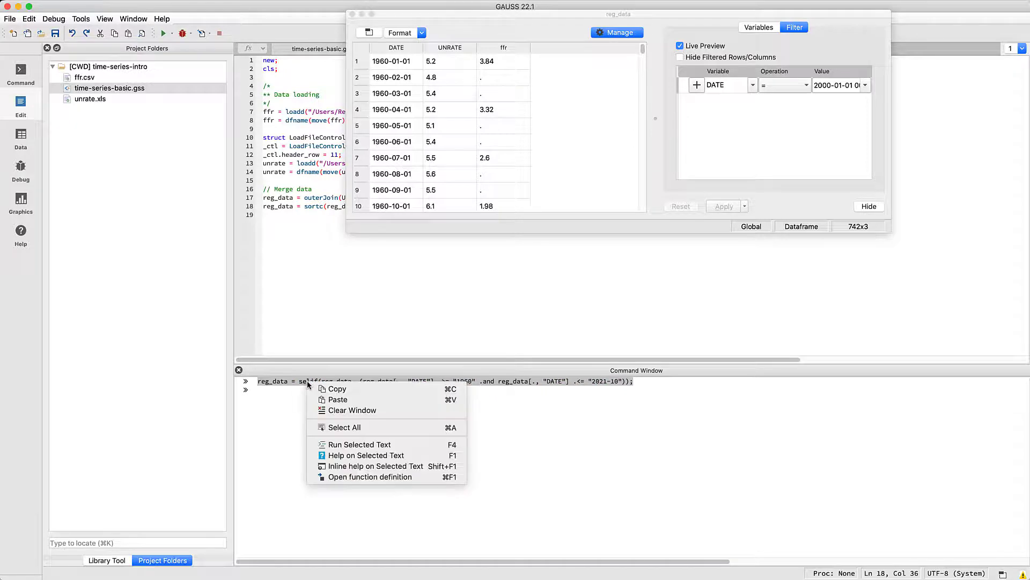
left_click(326, 393)
left_click(308, 237)
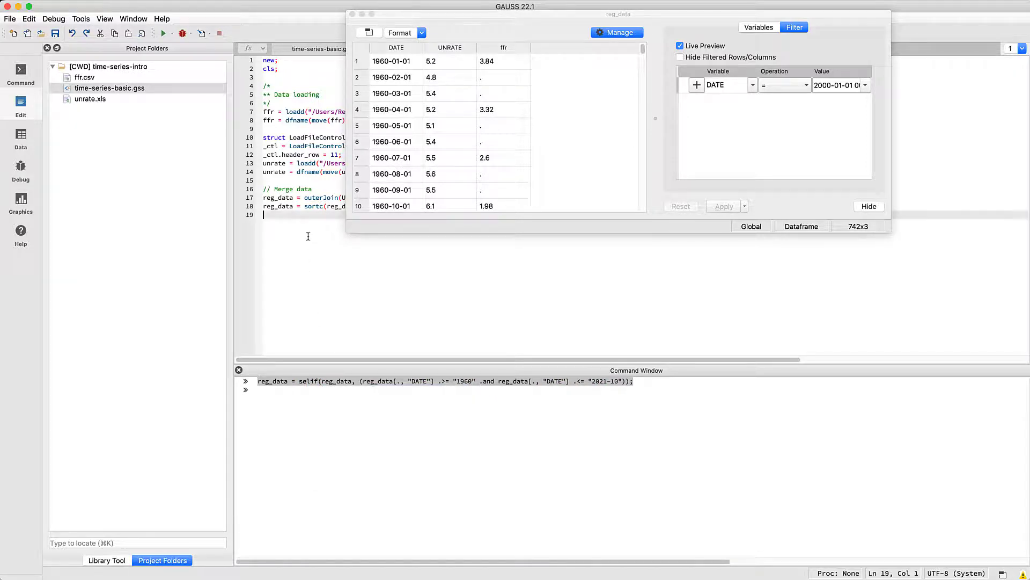
key("Return")
type("// Filter ")
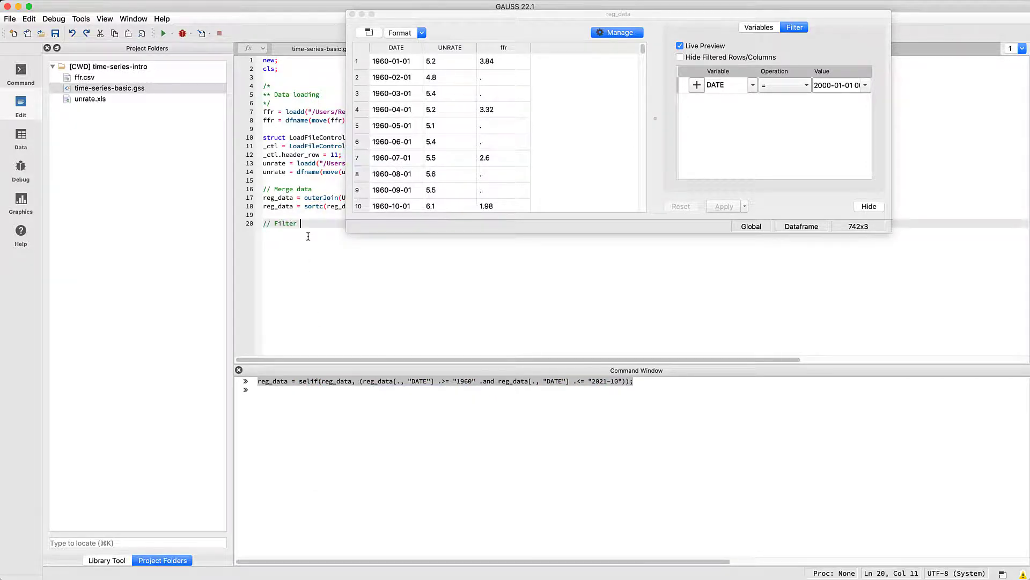
type("date range")
key("Return")
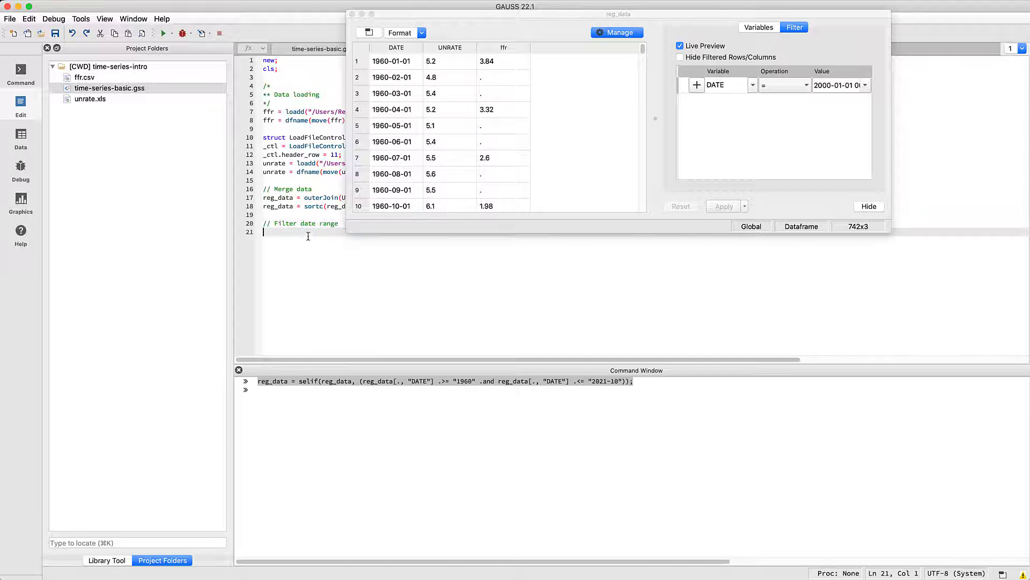
right_click(308, 236)
left_click(333, 293)
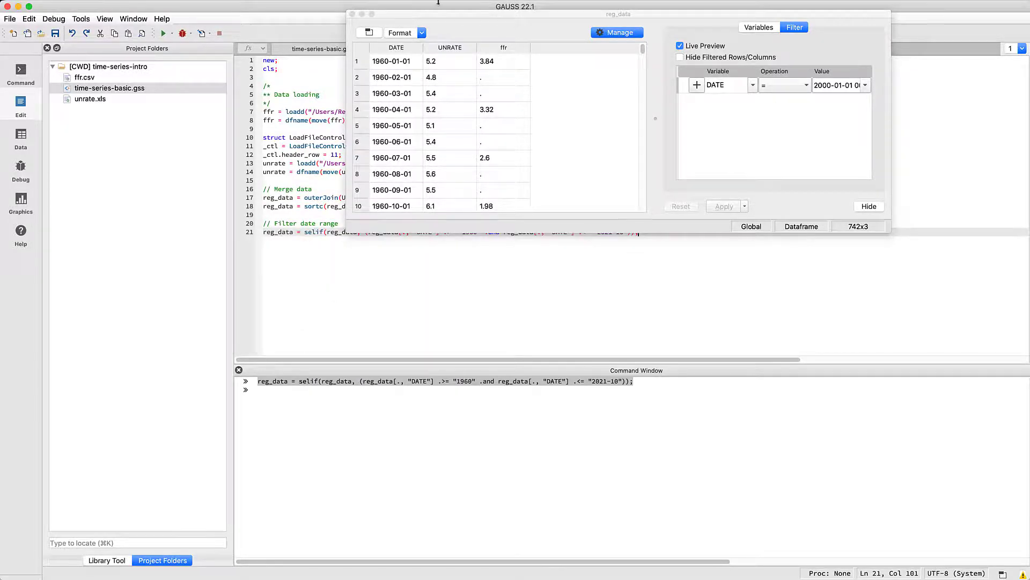
left_click_drag(441, 15, 467, 5)
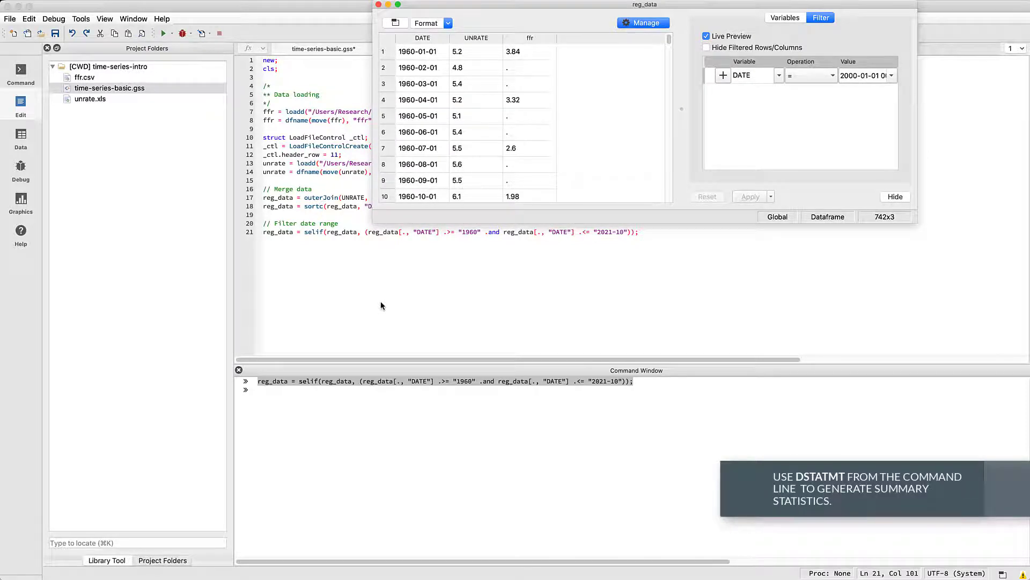
Compute summary statistics of the filtered data by running call dstatmt(reg_data) at the command prompt
left_click(343, 412)
type("call dstatmt(reg_da")
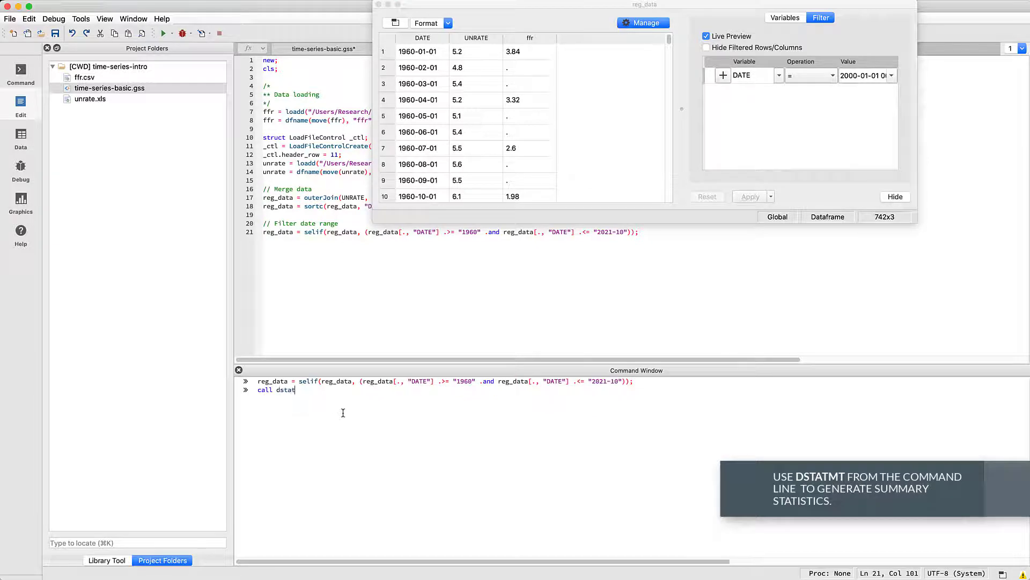
type("ta)")
key("Return")
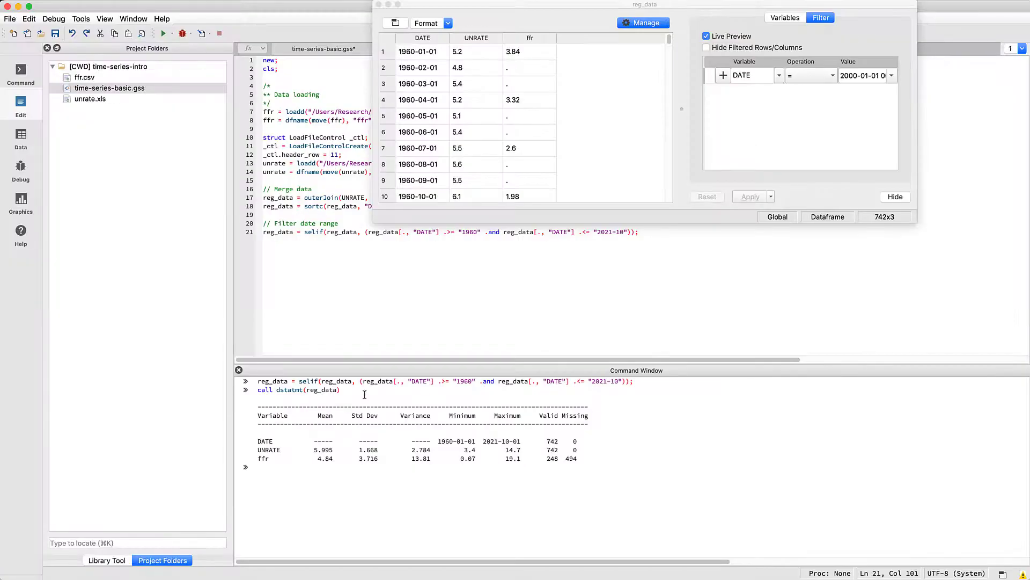
Add the comment // Remove all rows with missing values "pack rows" and reg_data = packr(reg_data); at the program's end, and run it
type("Remove all rows wi")
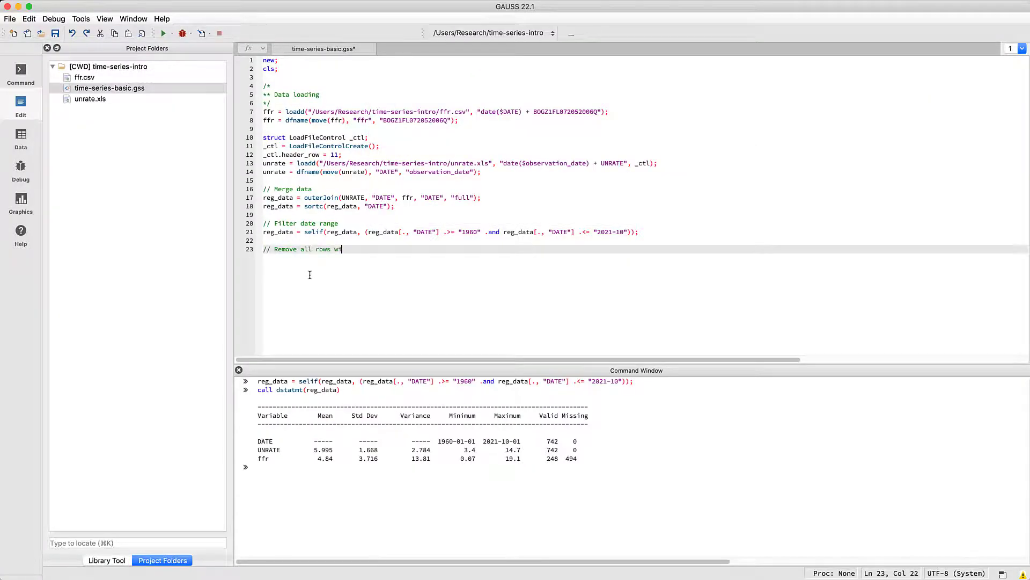
type("th missing values \"pack rows\"")
key("Return")
type("reg_")
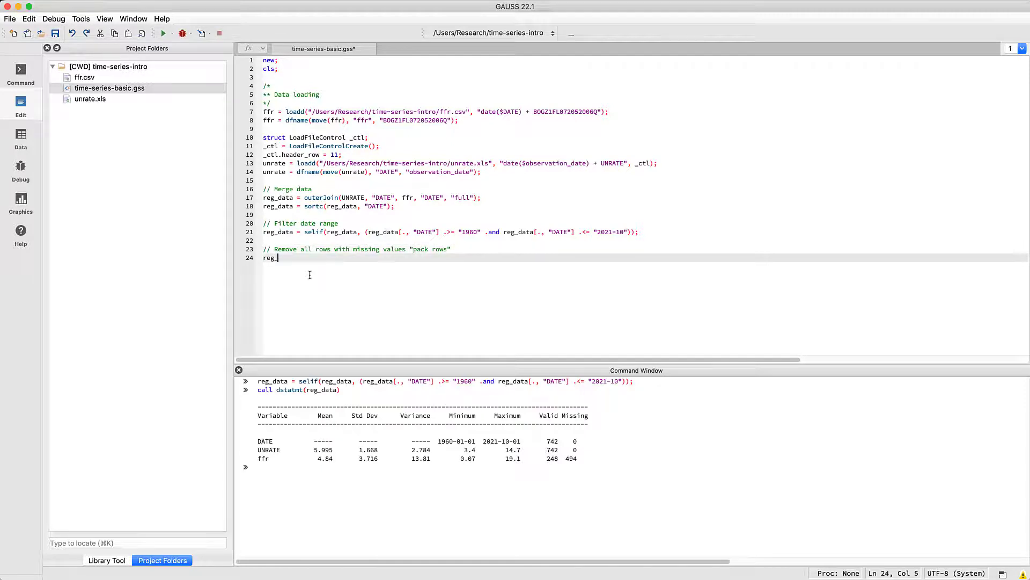
type("data = packr(reg_data);")
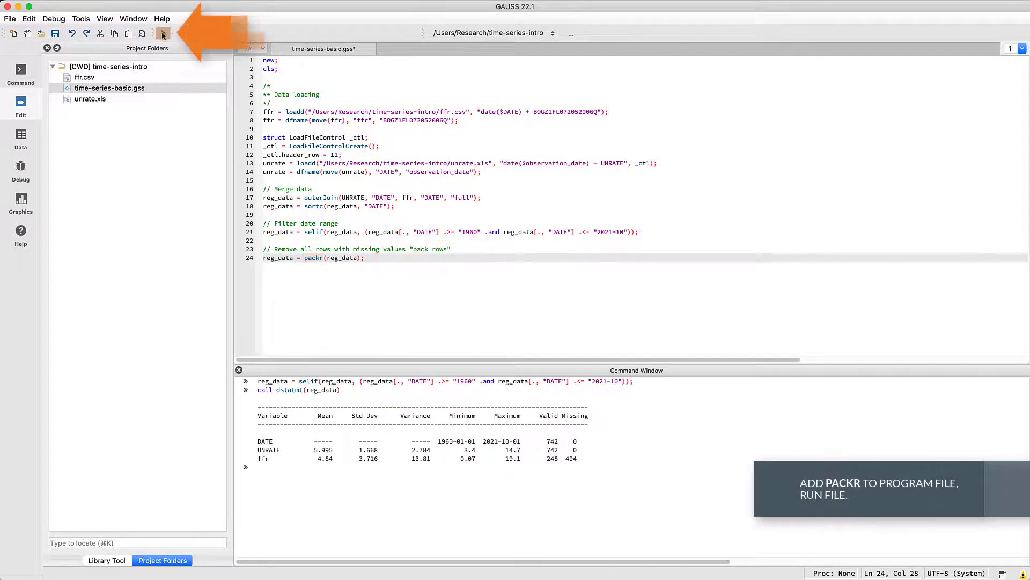
left_click(163, 34)
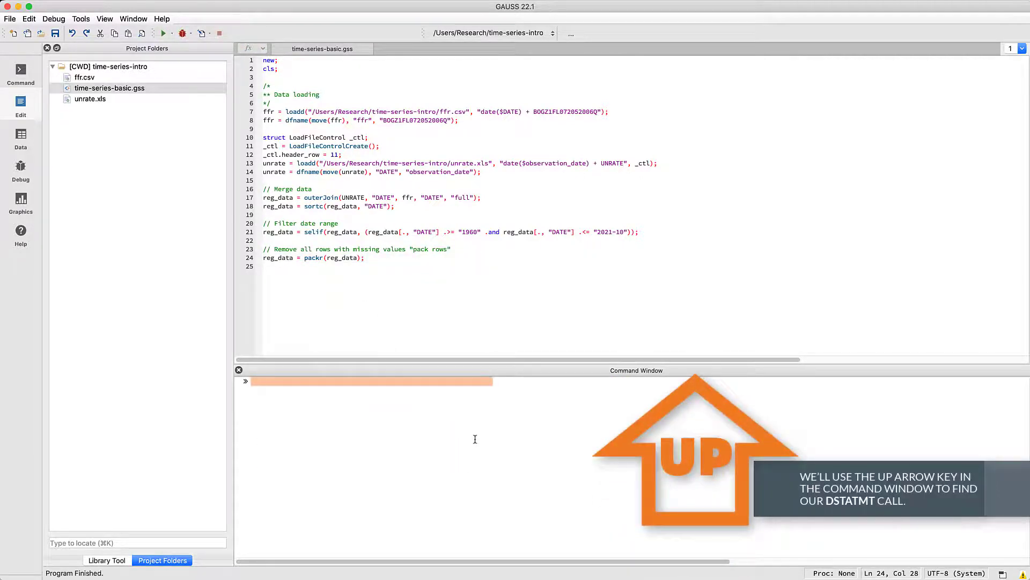
Rerun the earlier call dstatmt(reg_data) command to check the packed data for missing values
key("Up")
key("Up")
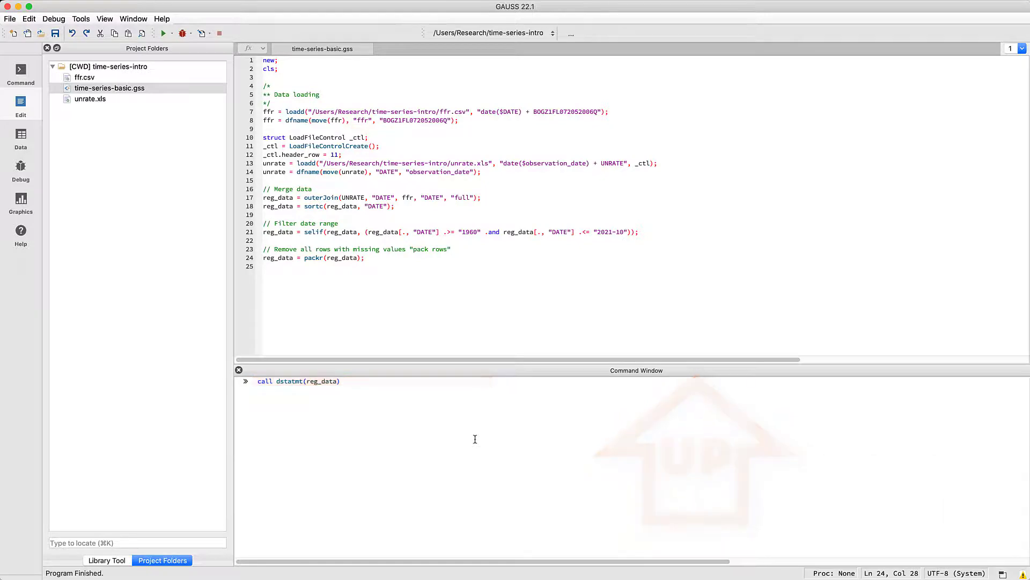
key("Return")
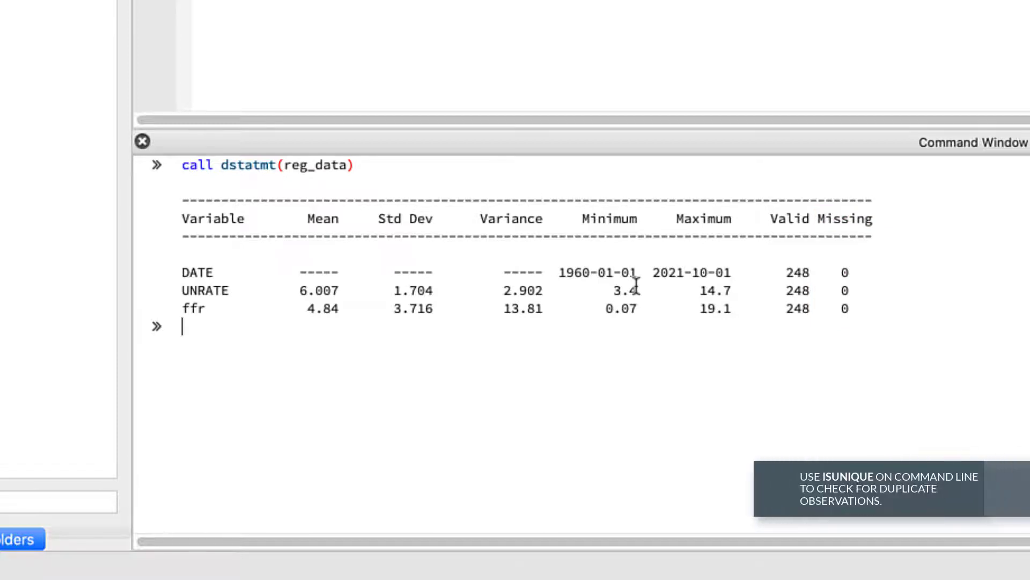
Check reg_data for duplicate observations by running isunique(reg_data) at the command prompt
type("isun")
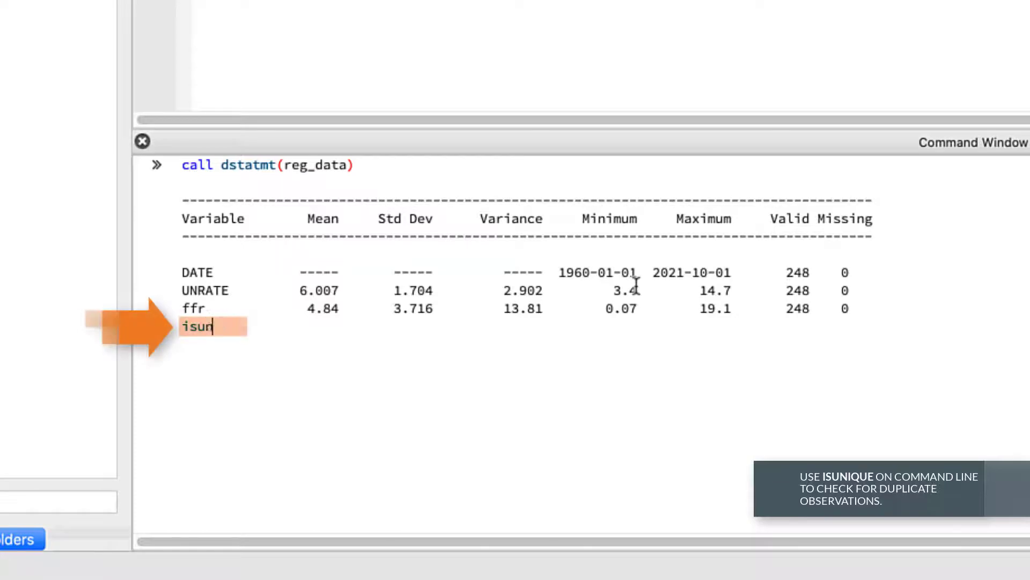
type("ique(reg_data)")
key("Return")
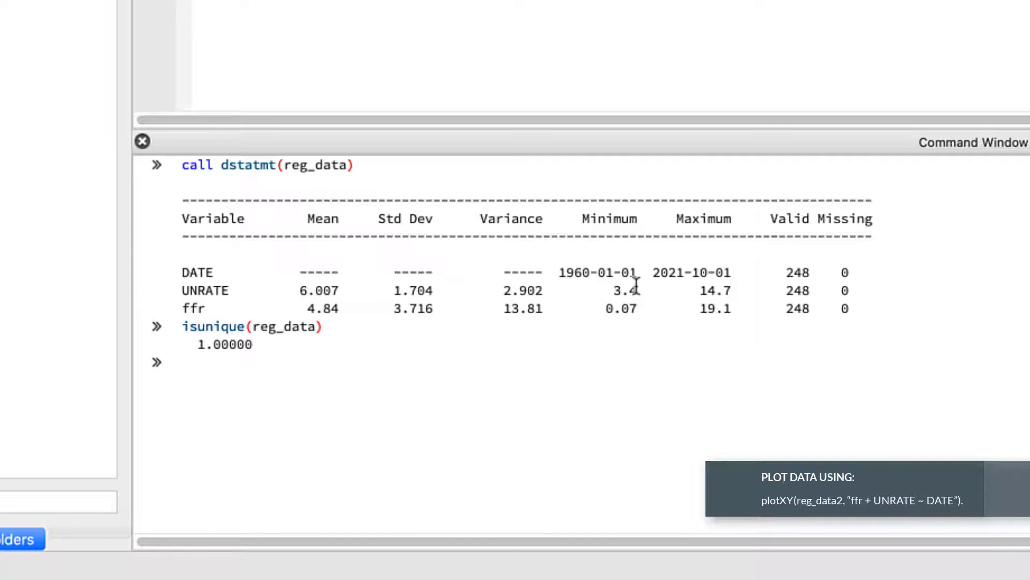
Plot both series against date by running plotXY(reg_data, "FFR + UNRATE ~ DATE"); at the command prompt
type("plotXY(reg_data, \"")
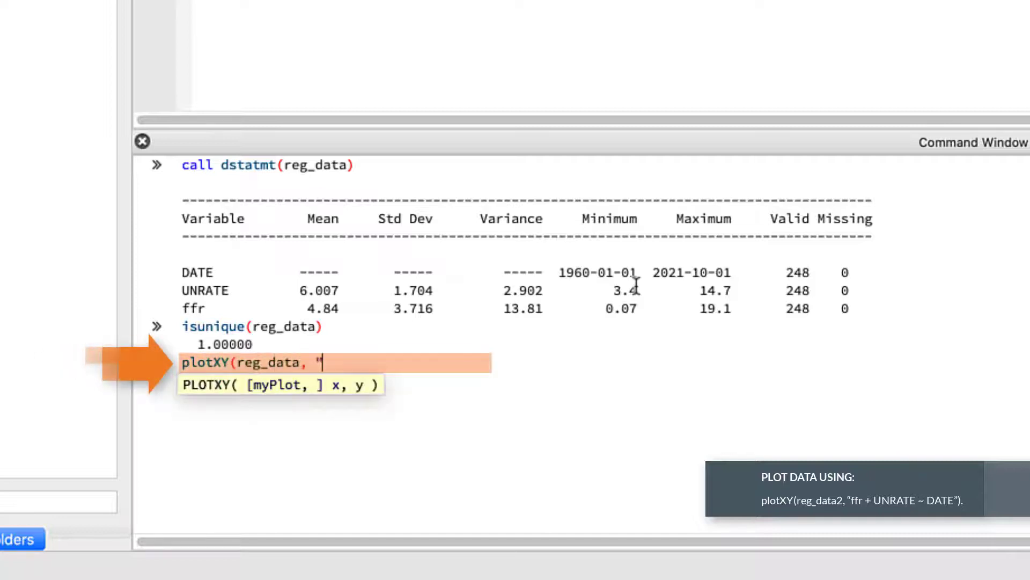
type("FFR + UNRATE ~ ")
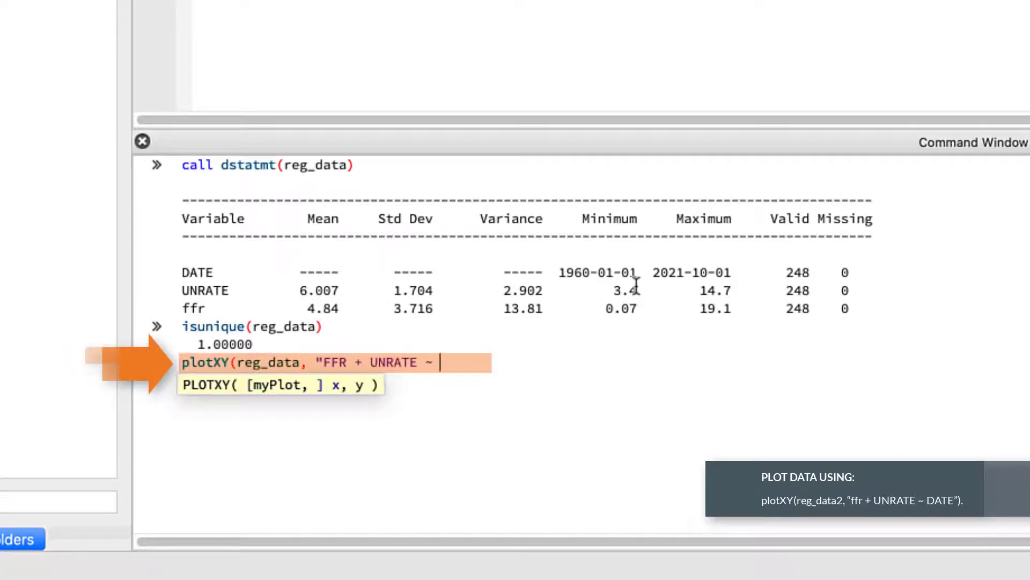
type("DATE\");")
key("Return")
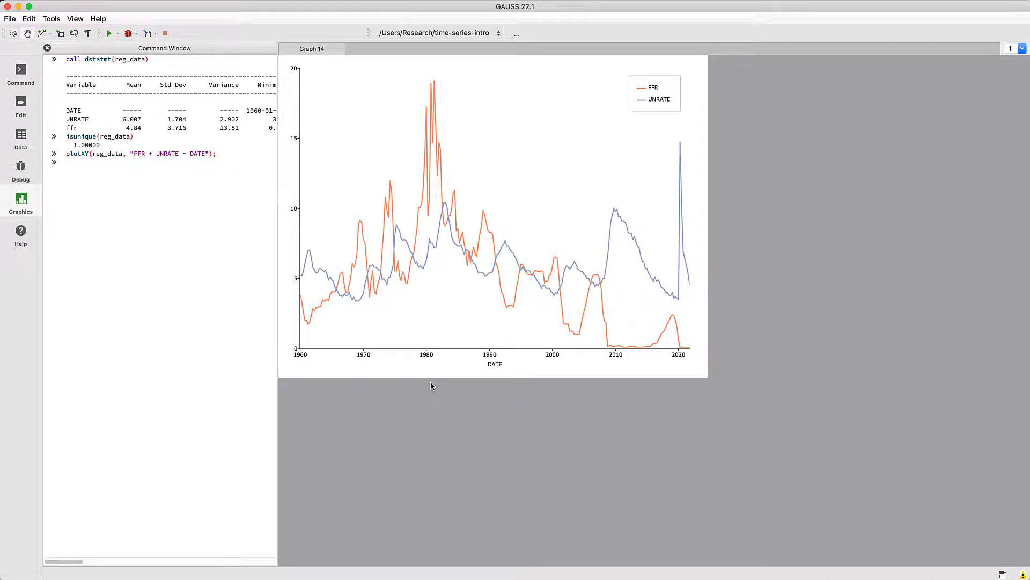
Show the graph settings and set the canvas width to 1000 pixels
left_click(75, 19)
left_click(98, 42)
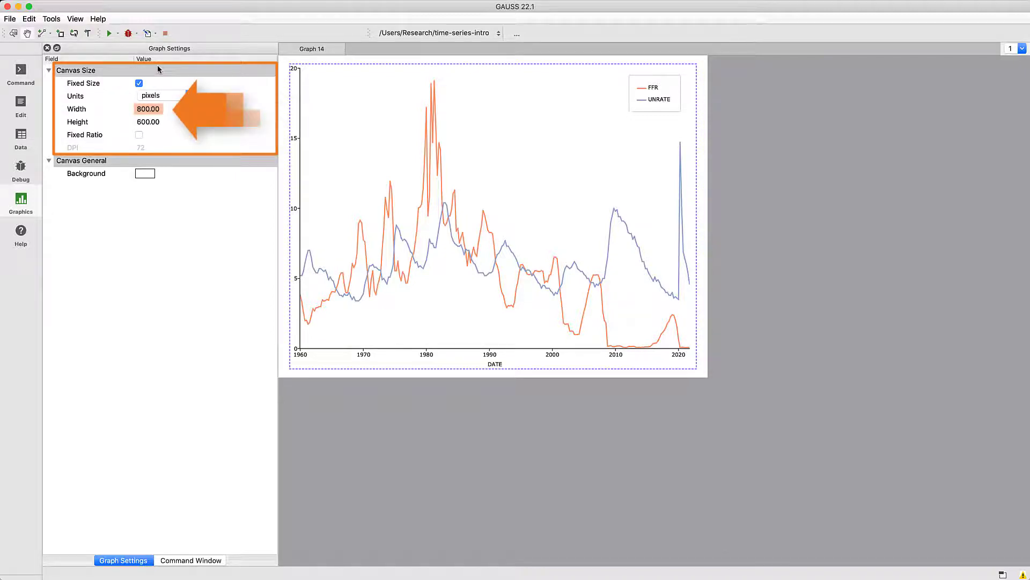
double_click(152, 108)
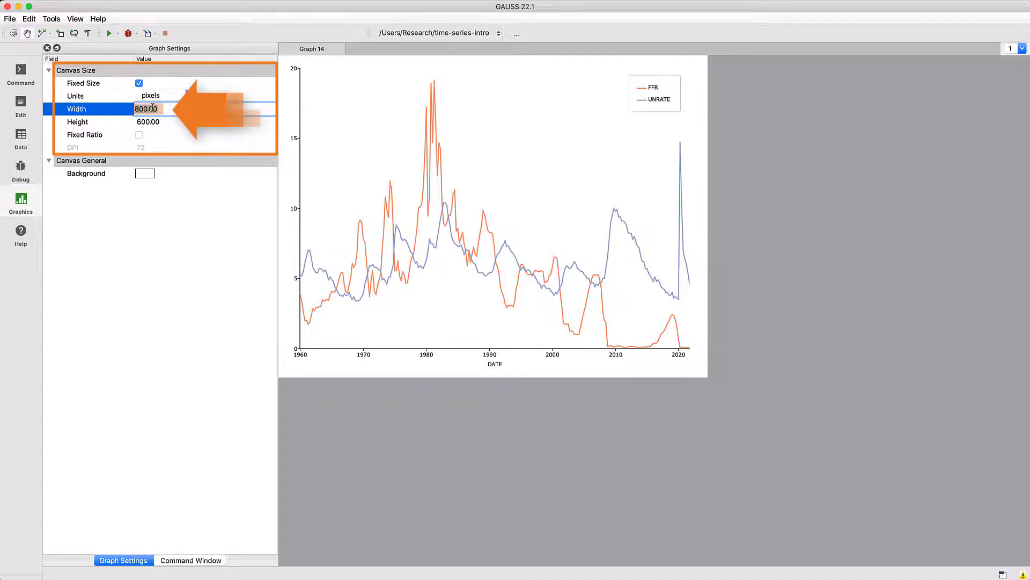
type("1000")
key("Return")
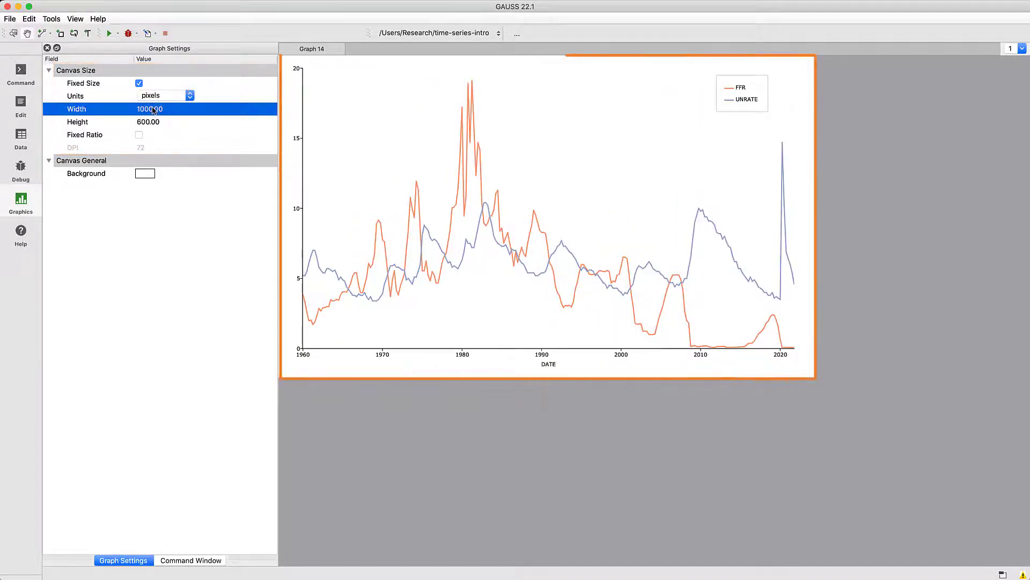
Add the title "Federal Funds and Unemployment Rate" to the graph
left_click(400, 177)
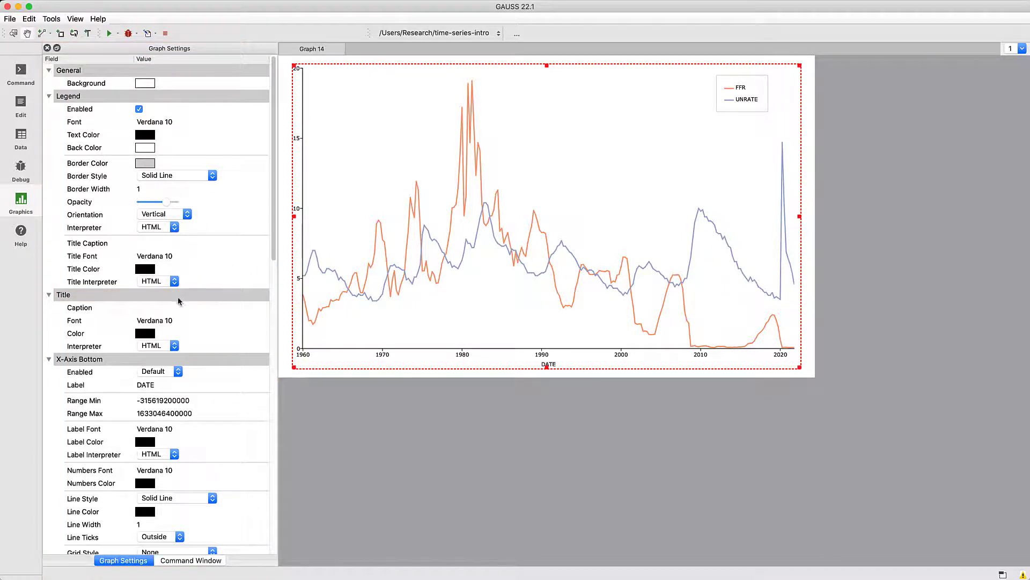
left_click(165, 309)
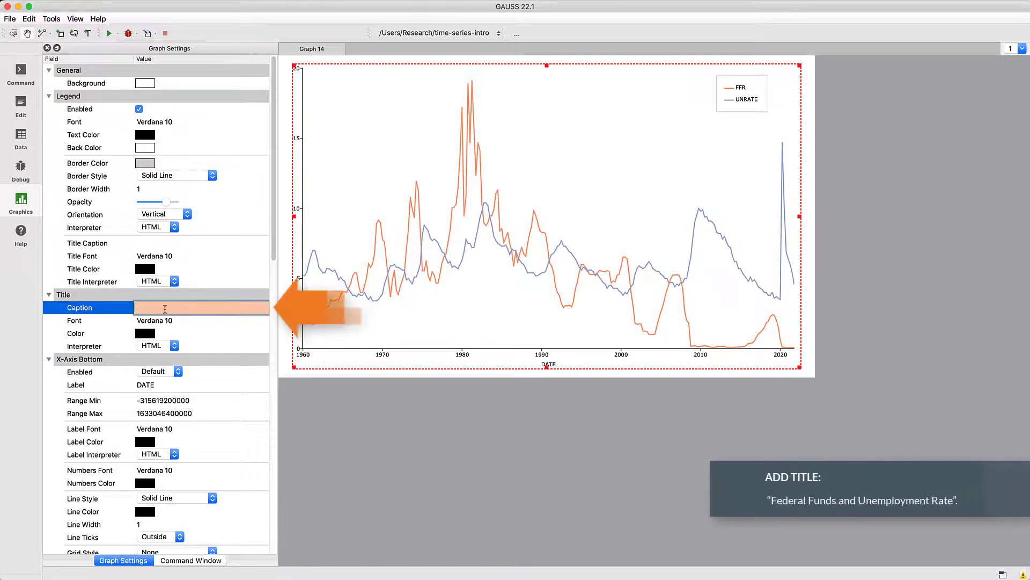
type("Federal Funds and Unemployment Rate")
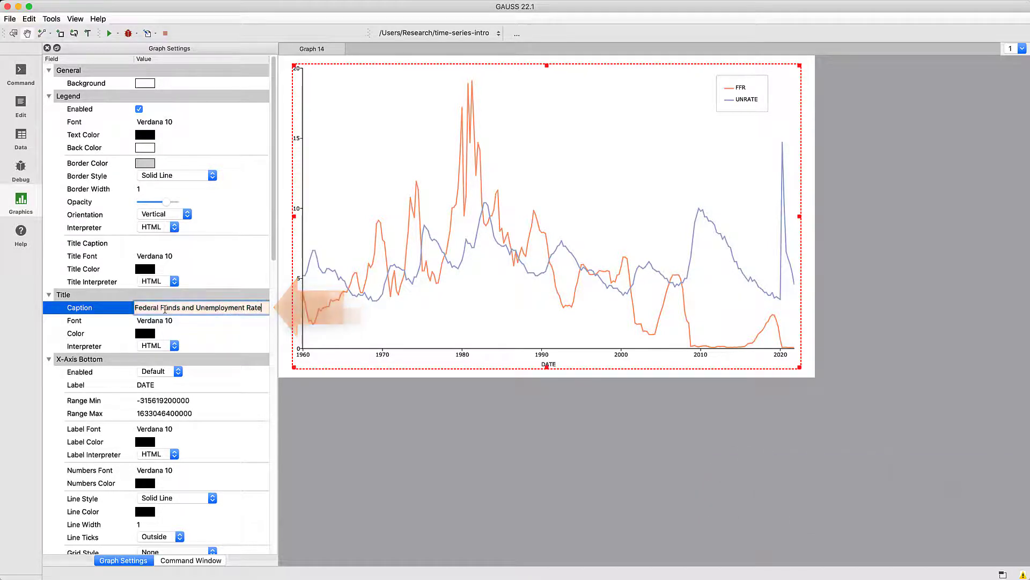
key("Return")
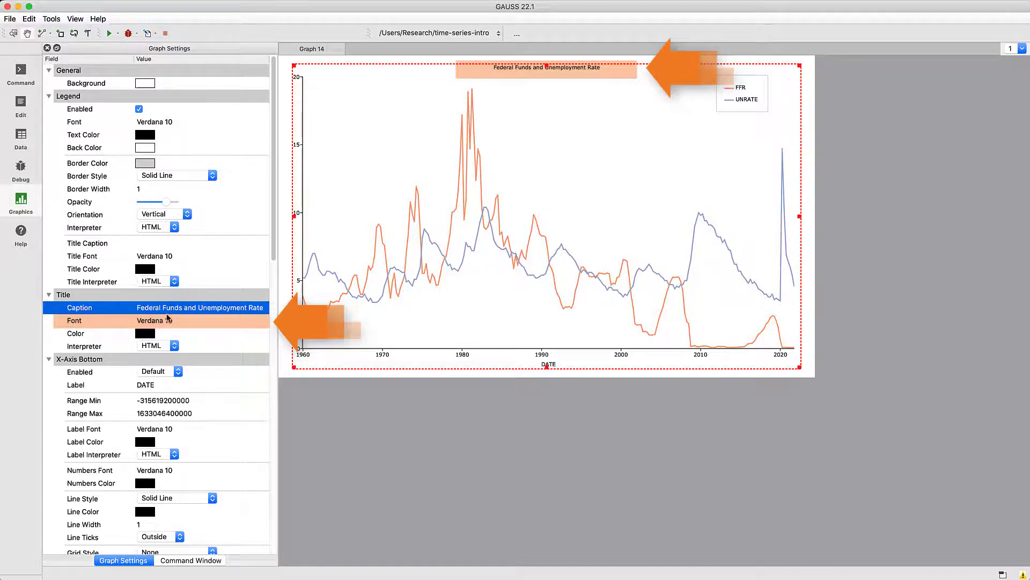
Set the graph title's font to Helvetica Neue, size 18, from the Modern font collection
double_click(168, 318)
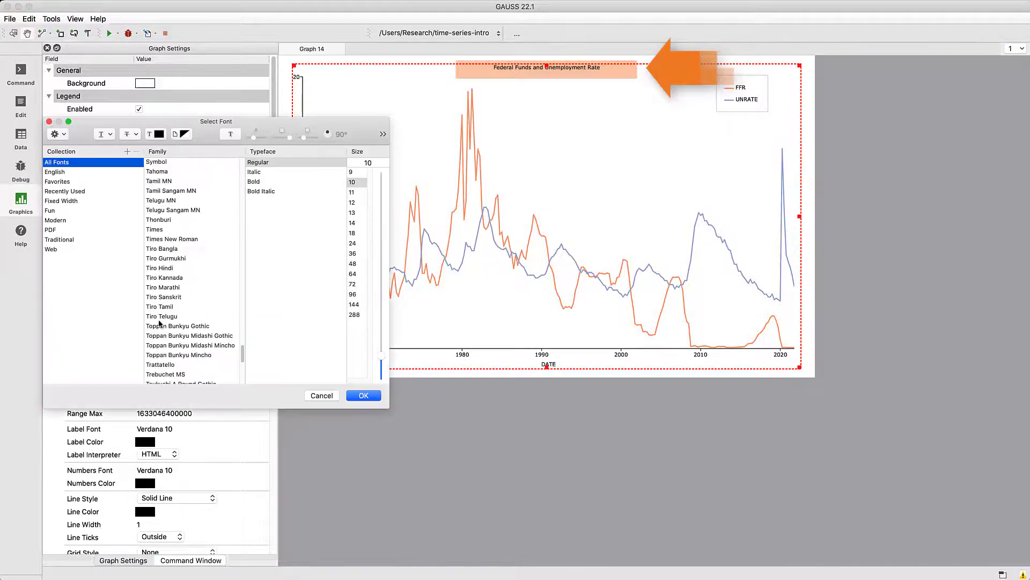
left_click(356, 233)
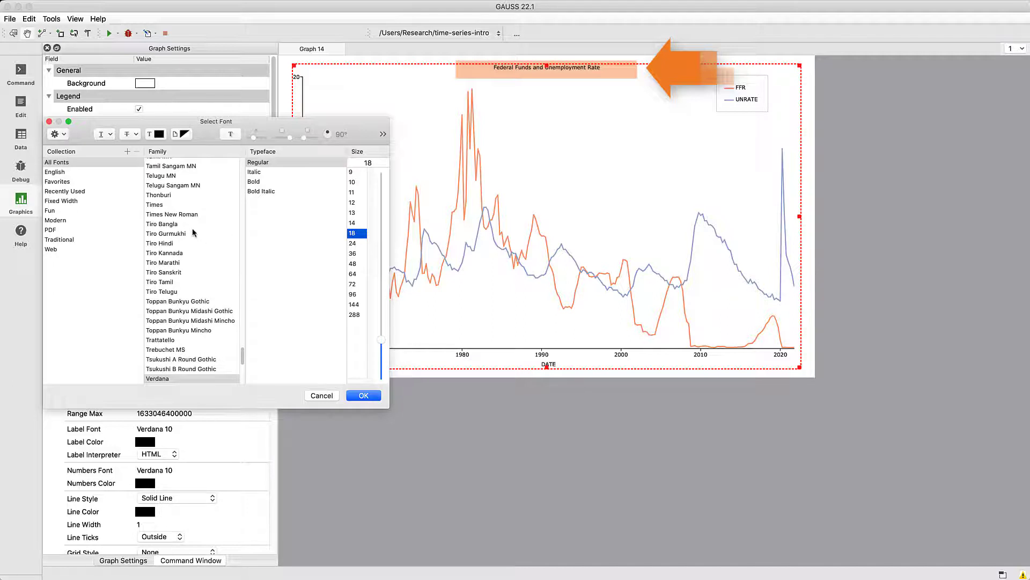
left_click(53, 220)
left_click(167, 182)
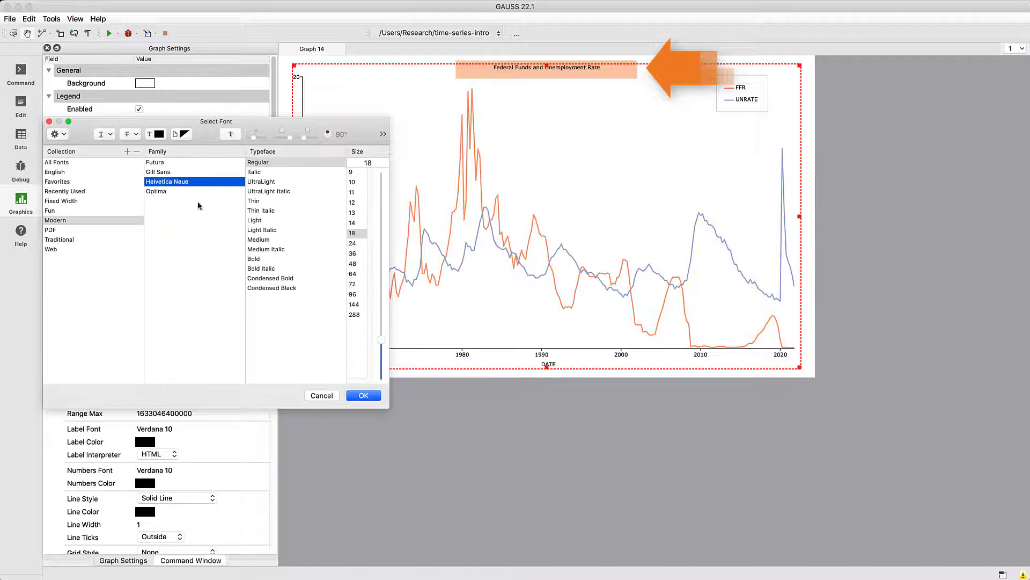
left_click(374, 397)
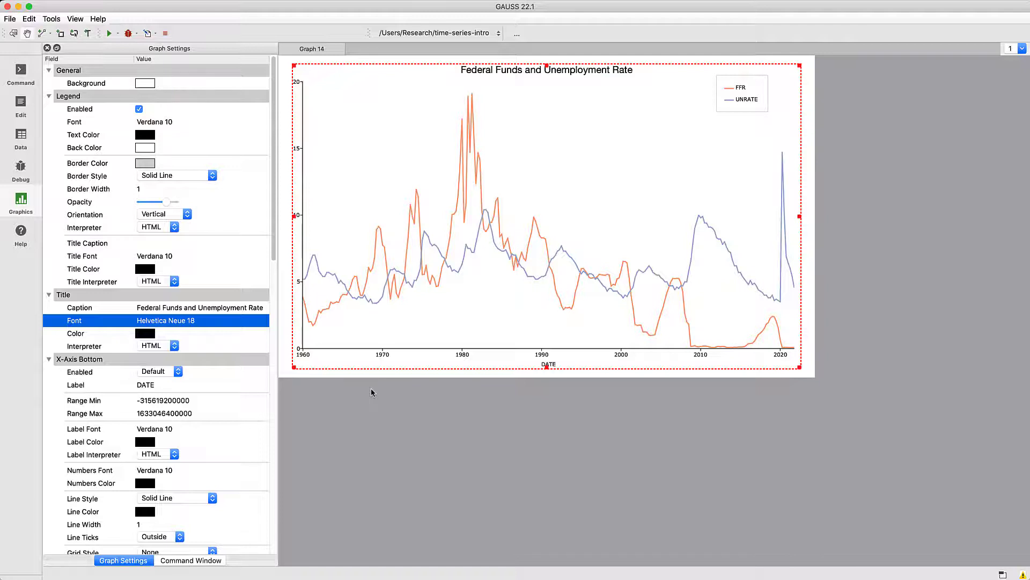
Check the installed libraries for tspdlib and add the pkgs folder from the GAUSS 22 folder in Research to the project folders
left_click(20, 111)
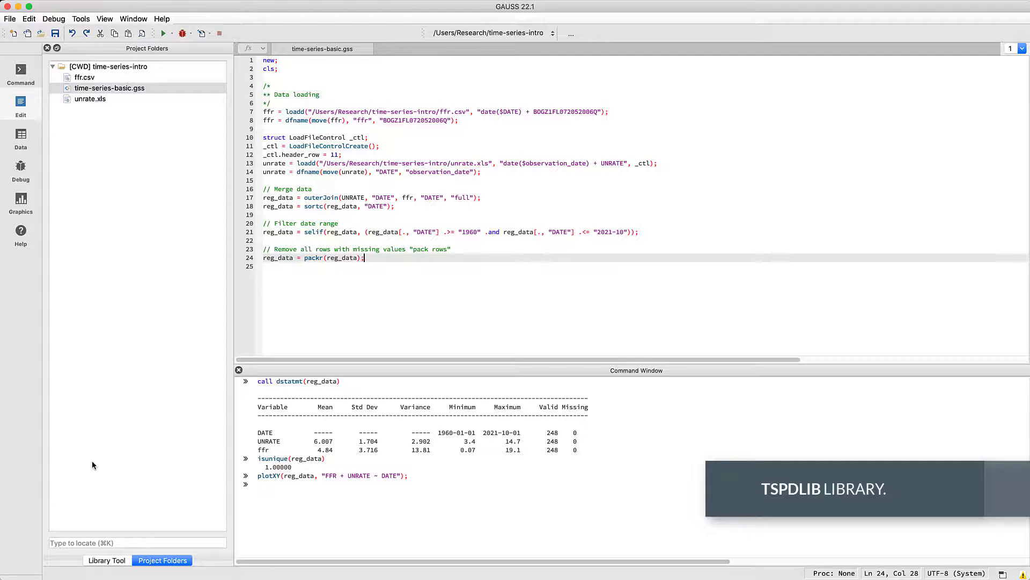
left_click(130, 561)
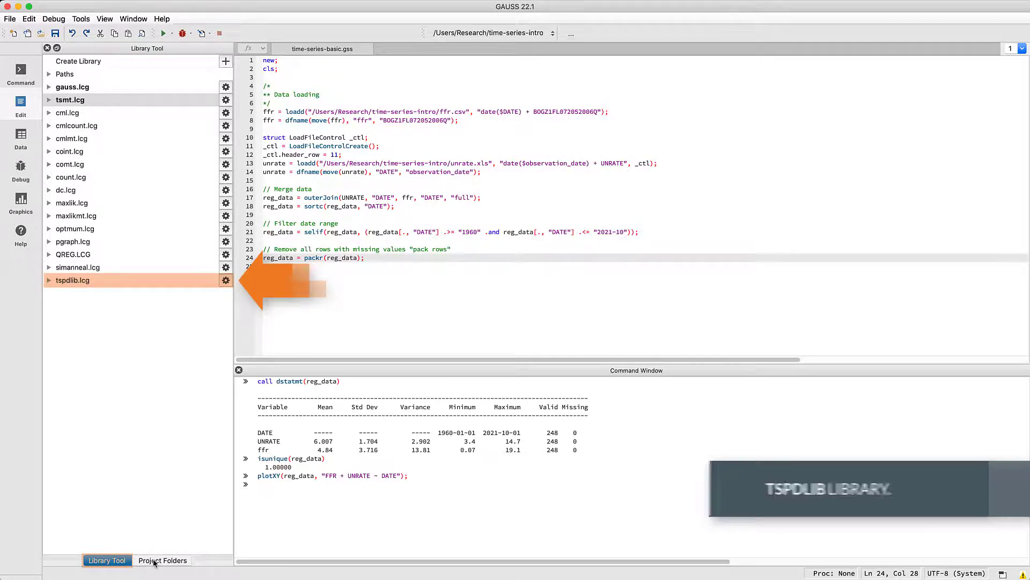
left_click(154, 561)
right_click(117, 317)
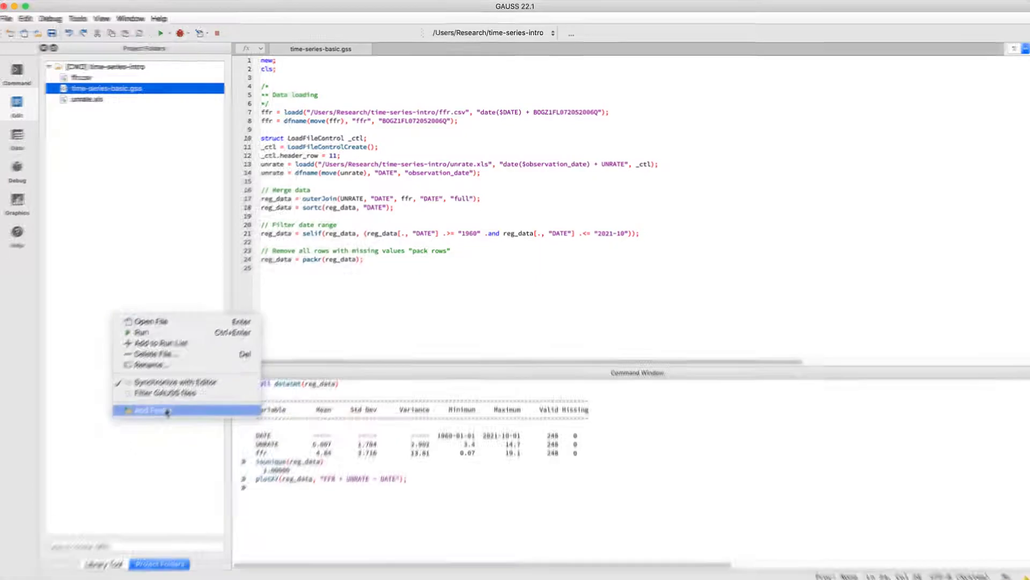
left_click(165, 408)
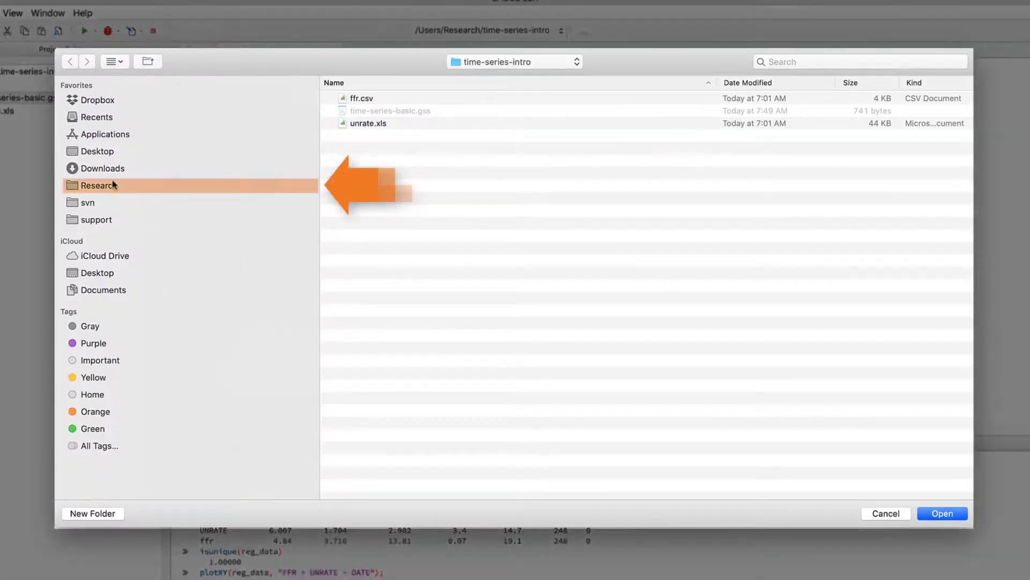
left_click(114, 186)
double_click(371, 161)
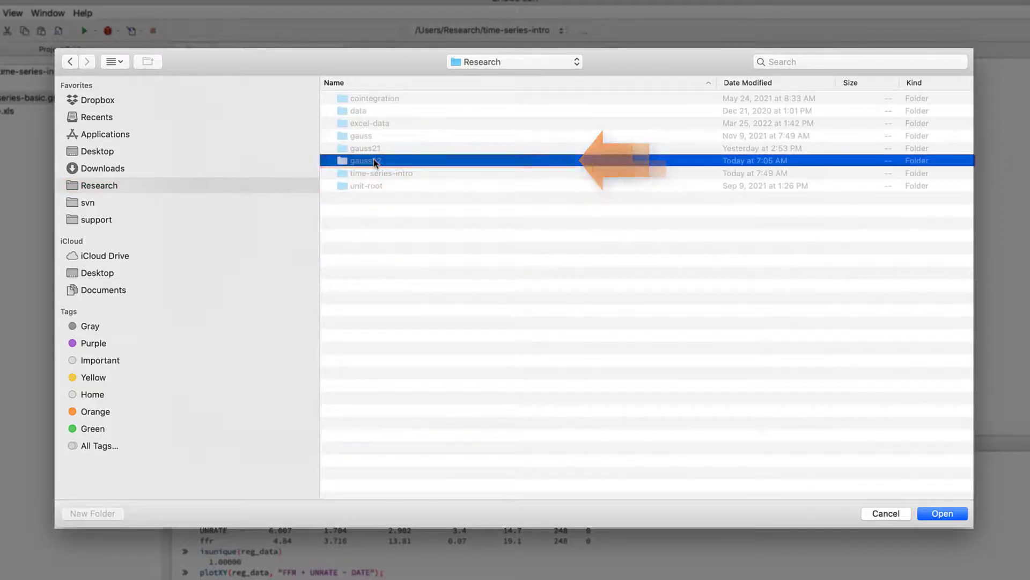
double_click(357, 387)
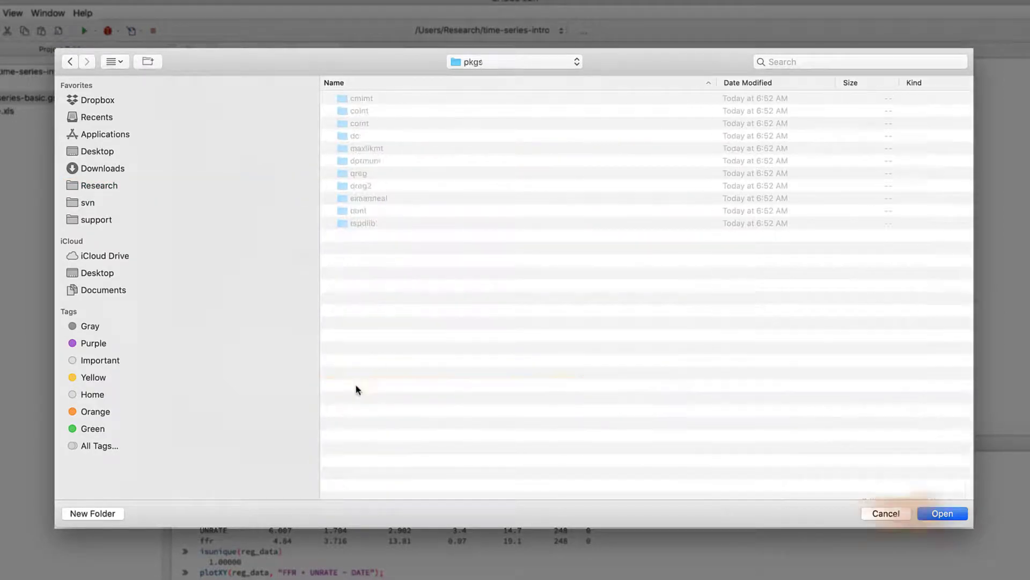
left_click(943, 514)
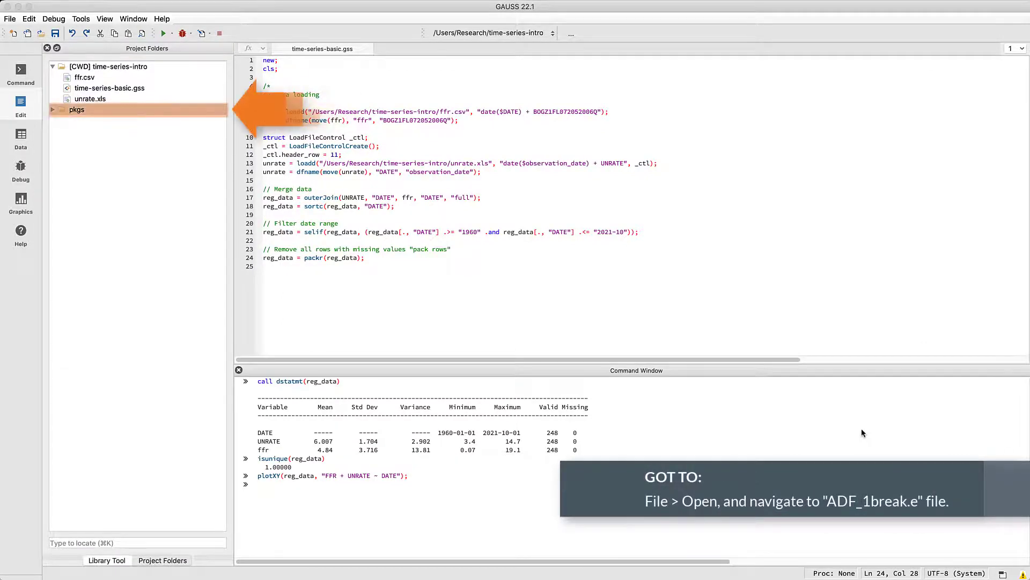
Open the example file adf_1break.e from the tspdlib examples folder inside pkgs
left_click(52, 110)
left_click(52, 110)
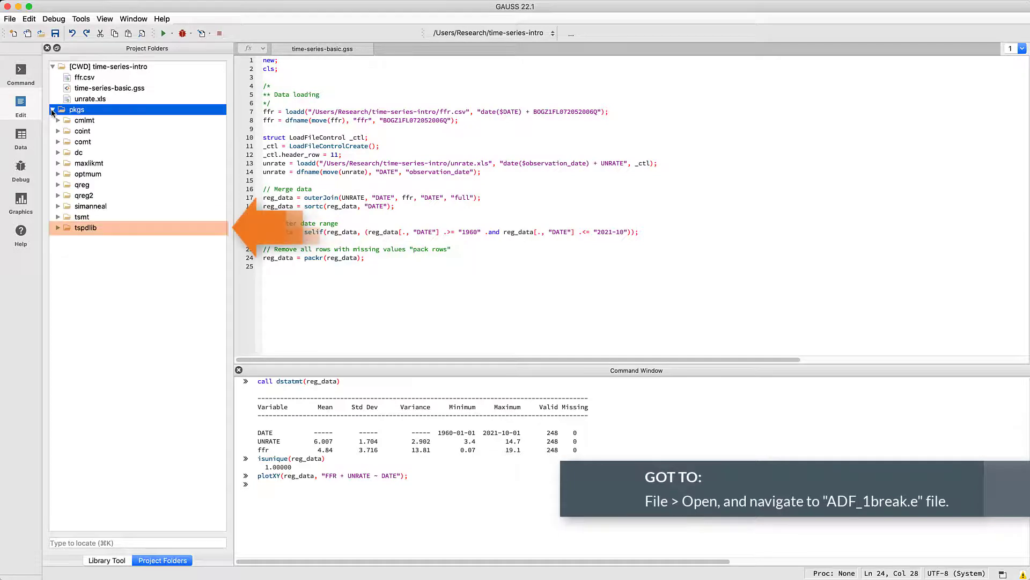
left_click(57, 230)
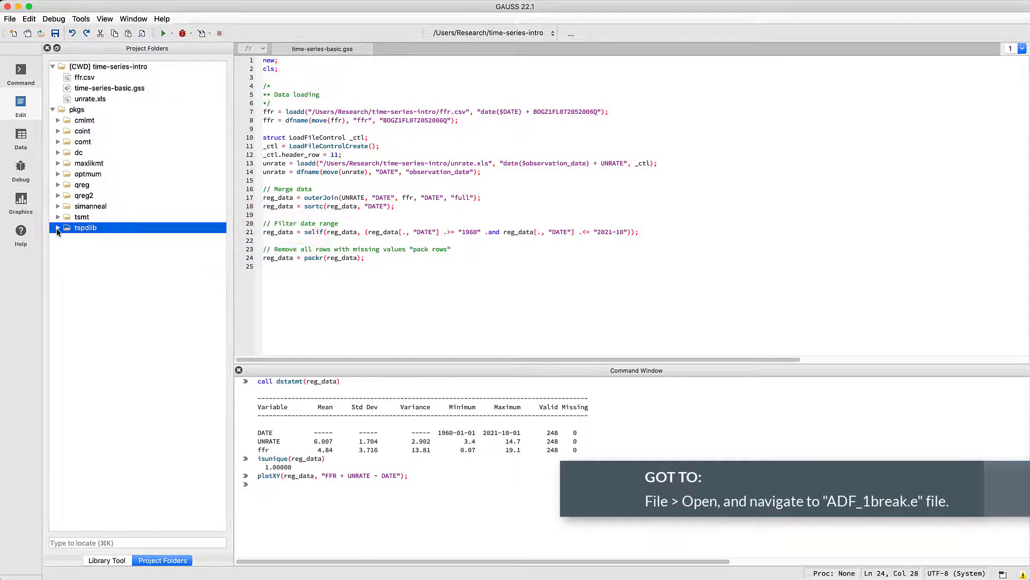
left_click(57, 229)
left_click(64, 250)
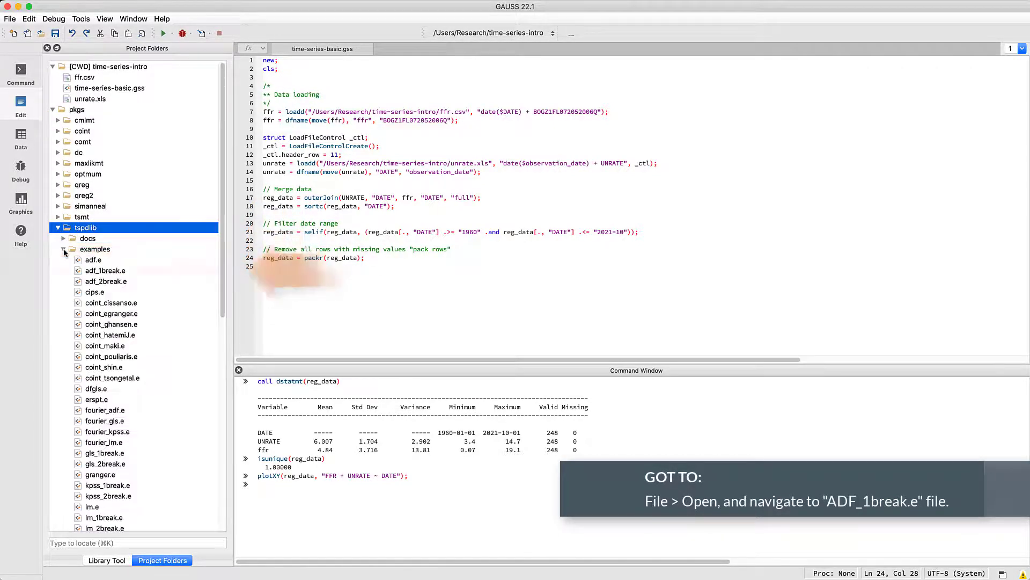
double_click(102, 272)
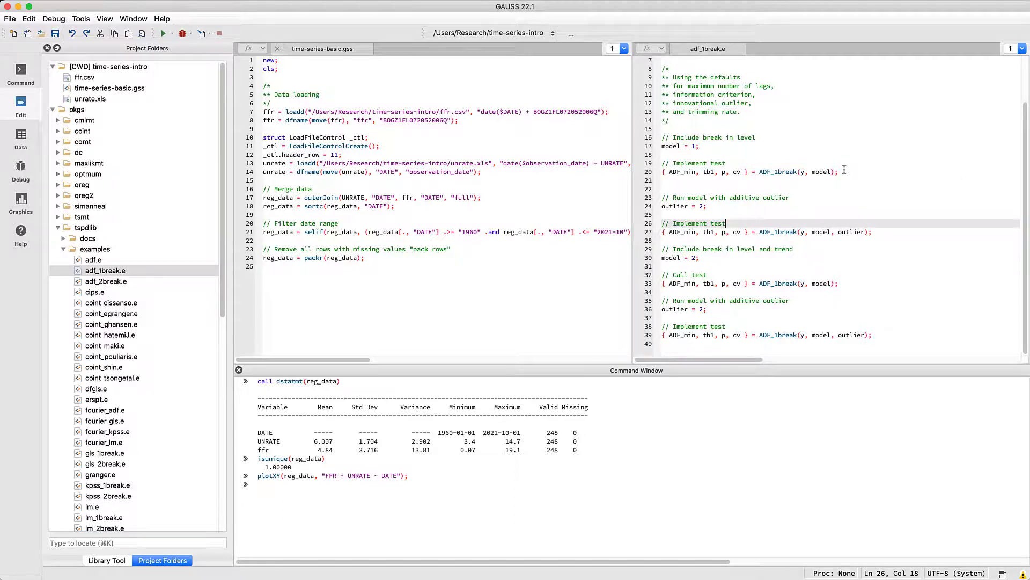
Copy the code in adf_1break.e from "// Include break in level" through the first ADF_1break(y, model) call
left_click_drag(844, 171, 639, 139)
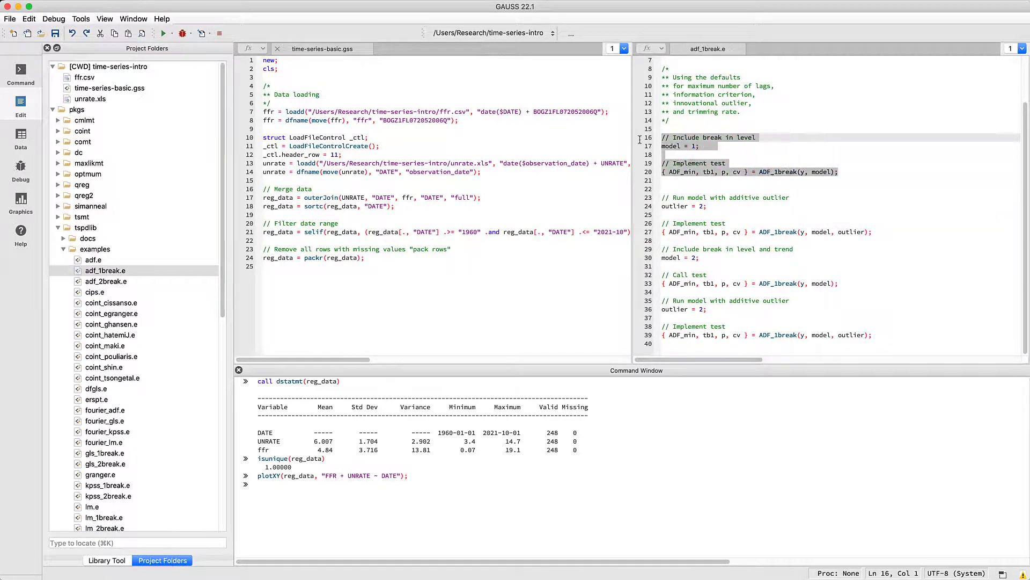
right_click(687, 146)
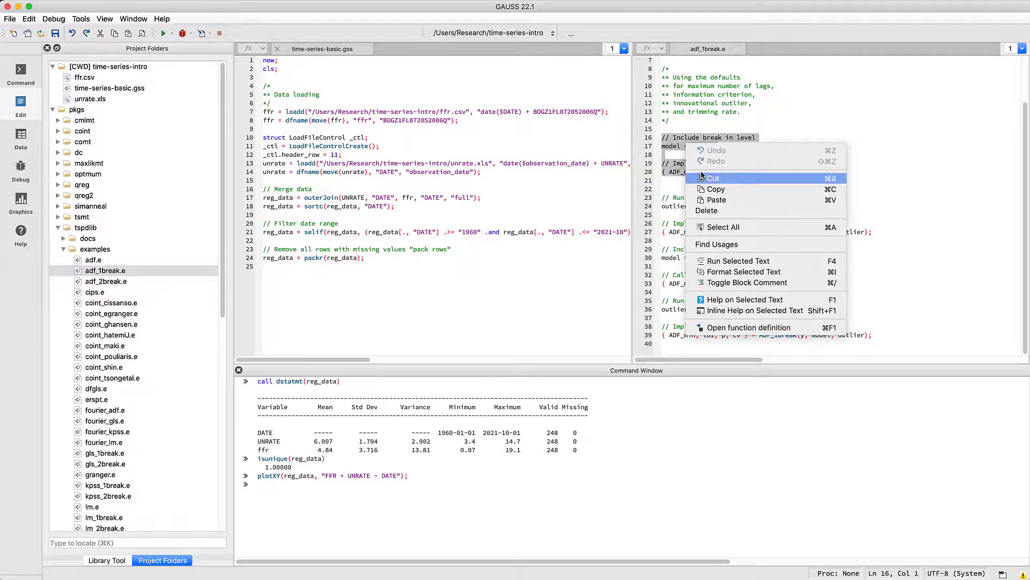
left_click(711, 189)
Add a "** Stationarity testing" comment block at the end of time-series-basic.gss and paste the copied test code below it
left_click(424, 268)
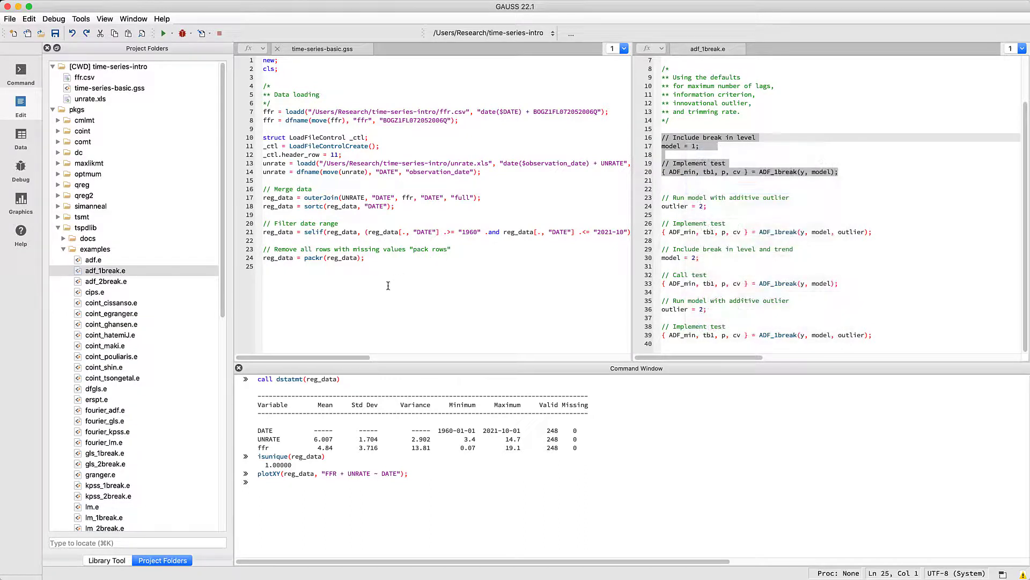
key("Return")
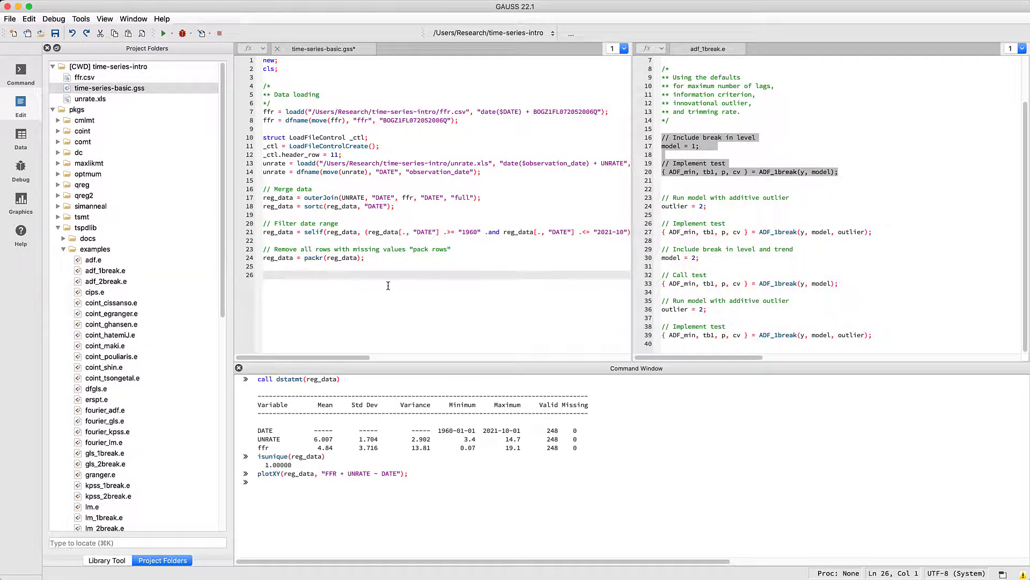
type("/*")
key("Return")
type("** Stationarity testin")
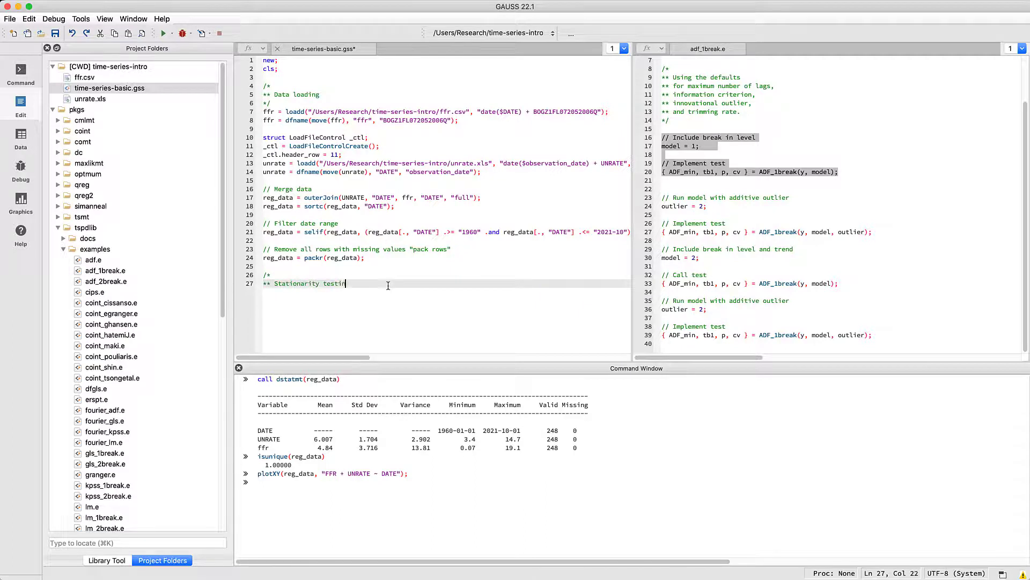
type("g")
key("Return")
type("*/")
key("Return")
key("Return")
right_click(389, 285)
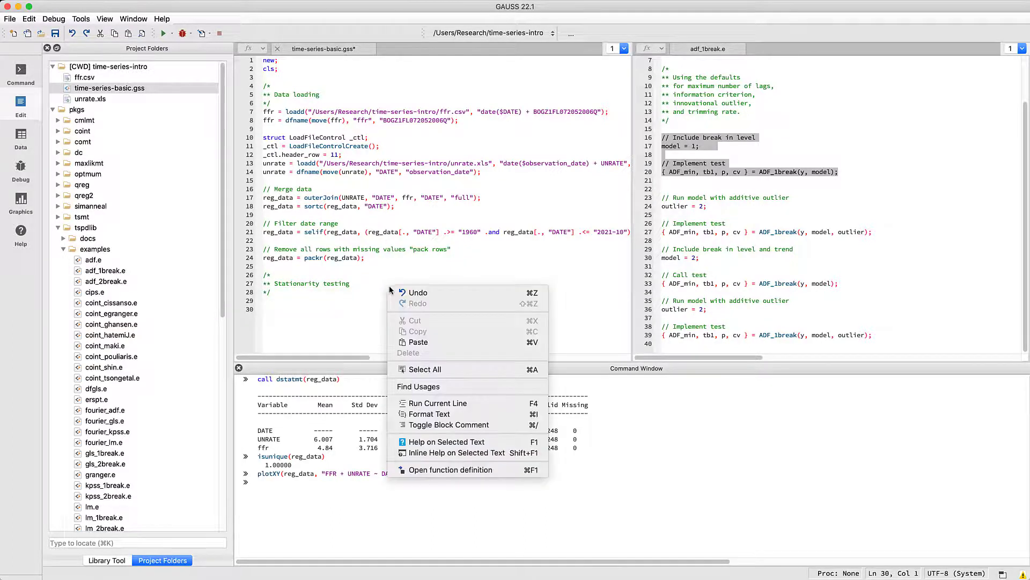
left_click(428, 344)
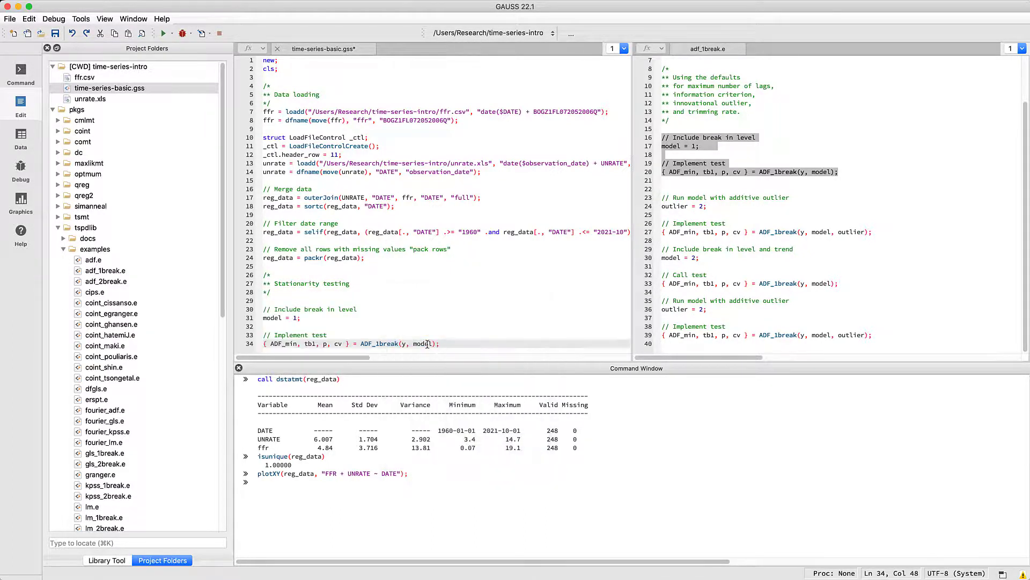
Insert the line y = reg_data[.,"DATE" "UNRATE"]; between the model setting and the "// Implement test" comment
key("Up")
key("Up")
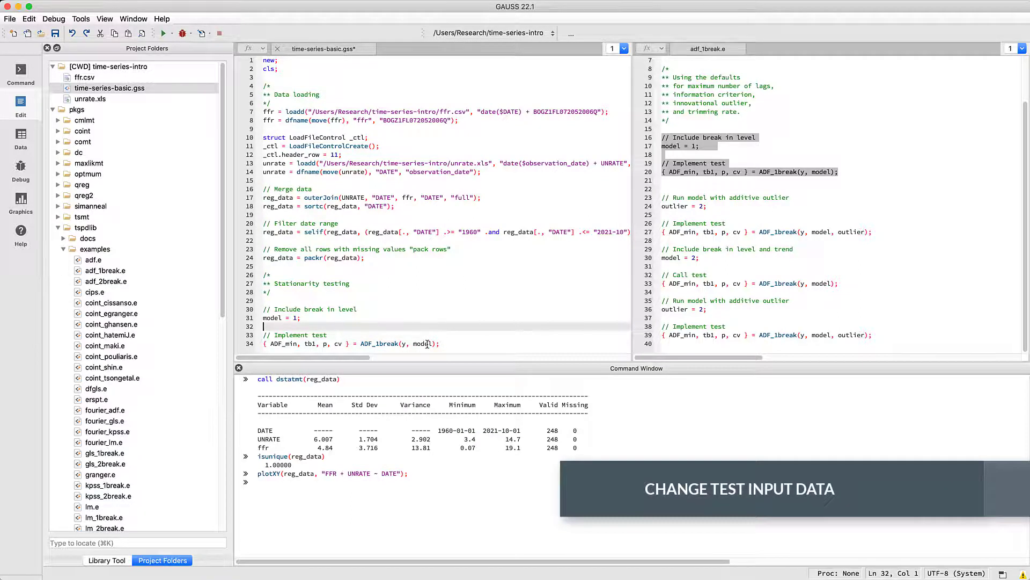
key("Return")
scroll(428, 344, "down", 1)
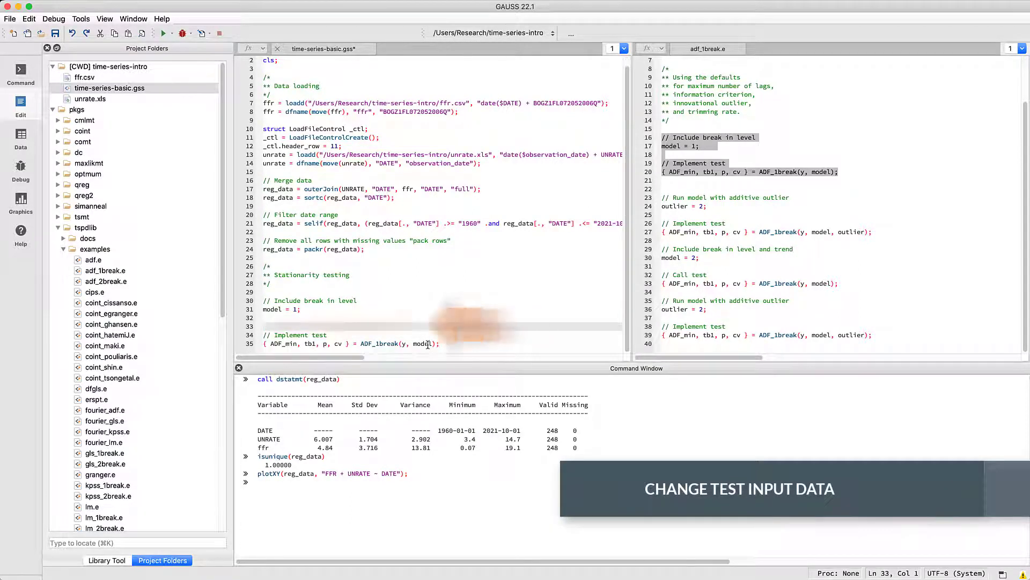
type("y = reg_data[.,\"")
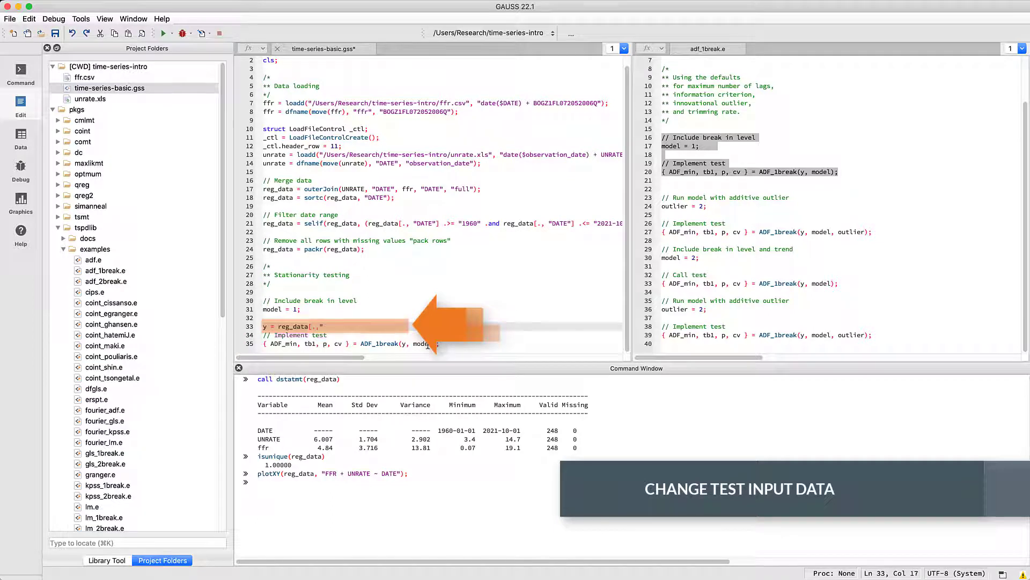
type("DATE\" \"UNRATE\"];")
key("Return")
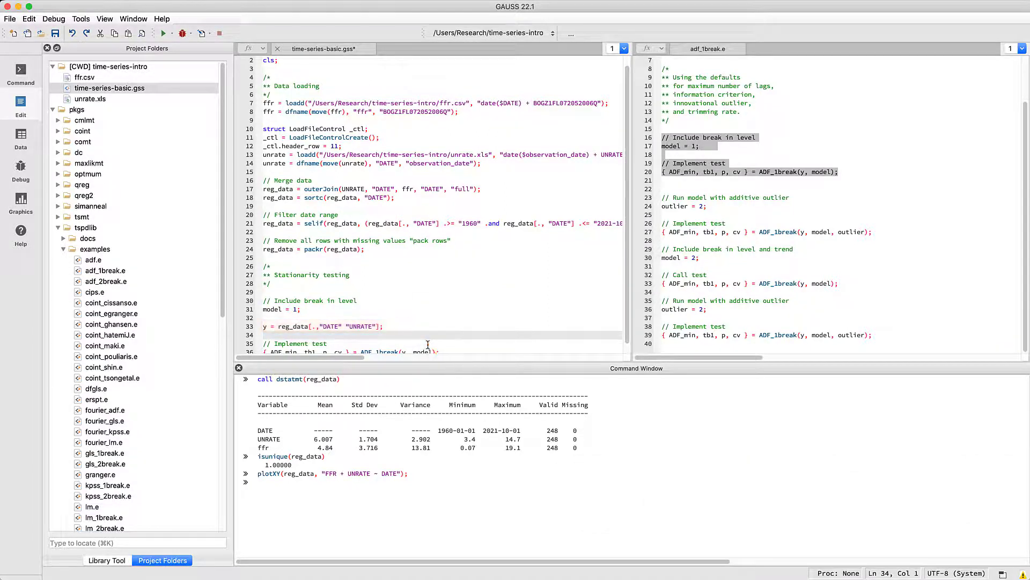
scroll(428, 344, "down", 1)
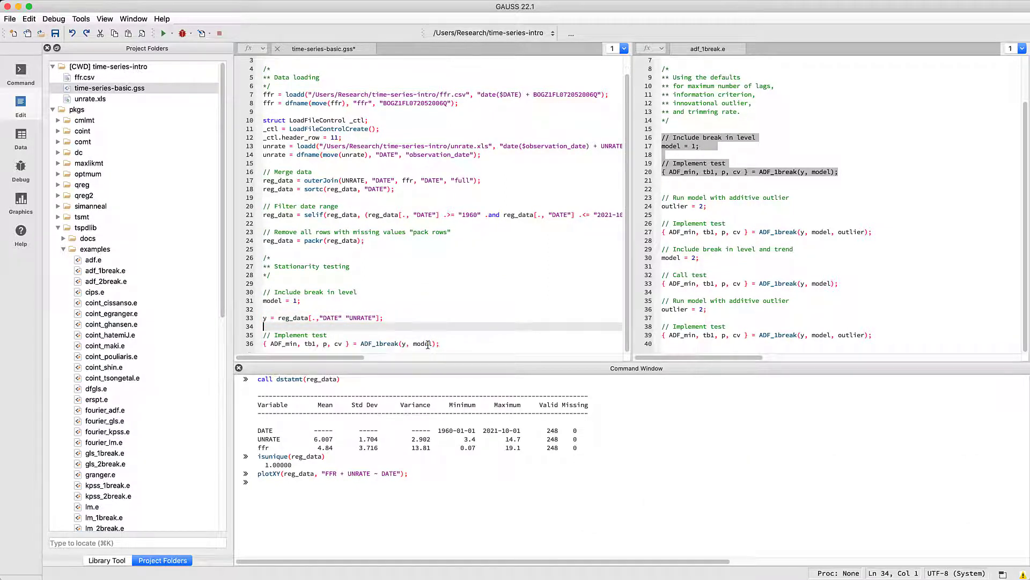
Copy the library tspdlib; line from adf_1break.e to below cls; in time-series-basic.gss and run the program
scroll(751, 204, "up", 2)
left_click(650, 77)
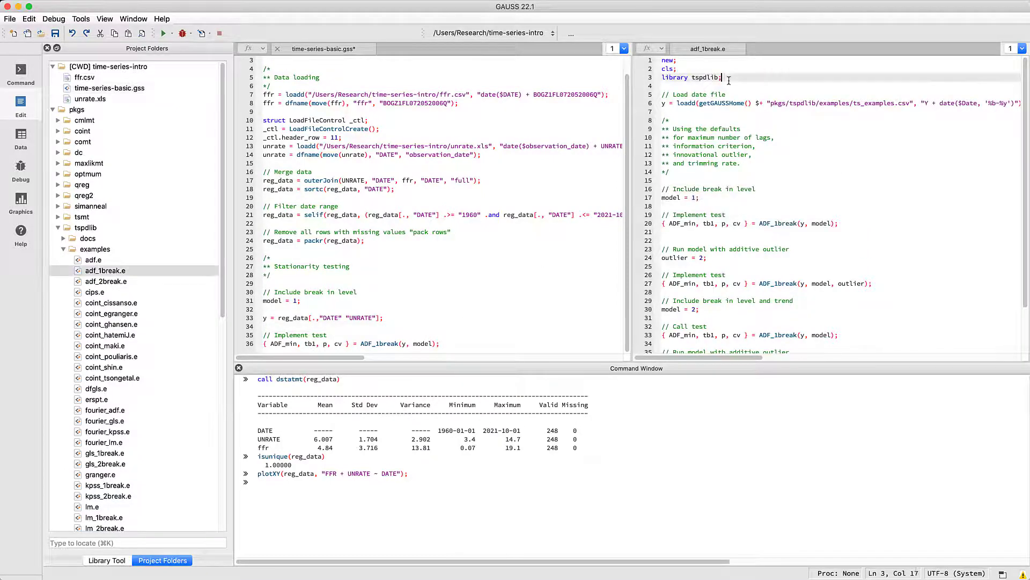
right_click(673, 78)
left_click(715, 123)
scroll(389, 132, "up", 2)
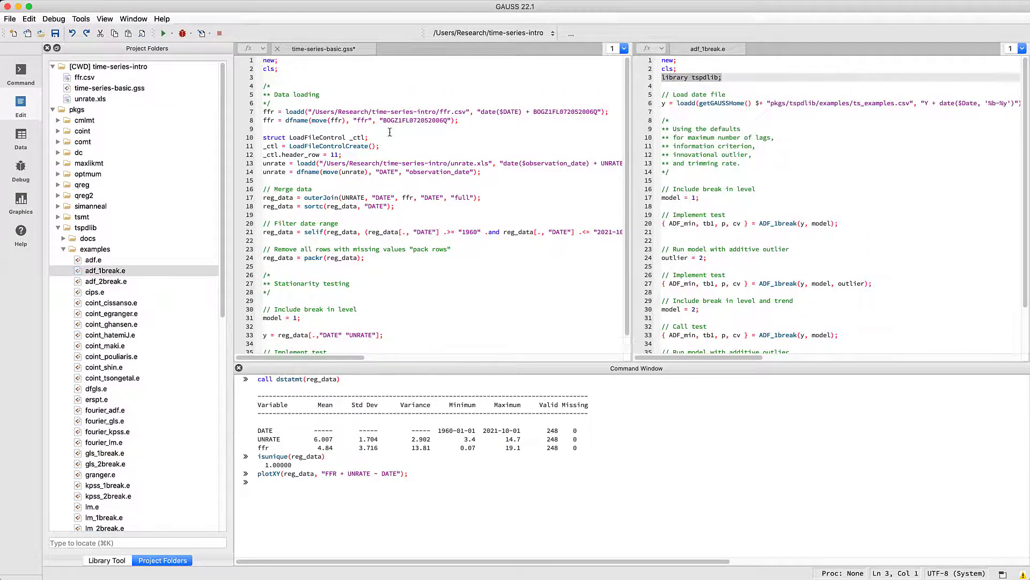
right_click(286, 74)
left_click(322, 130)
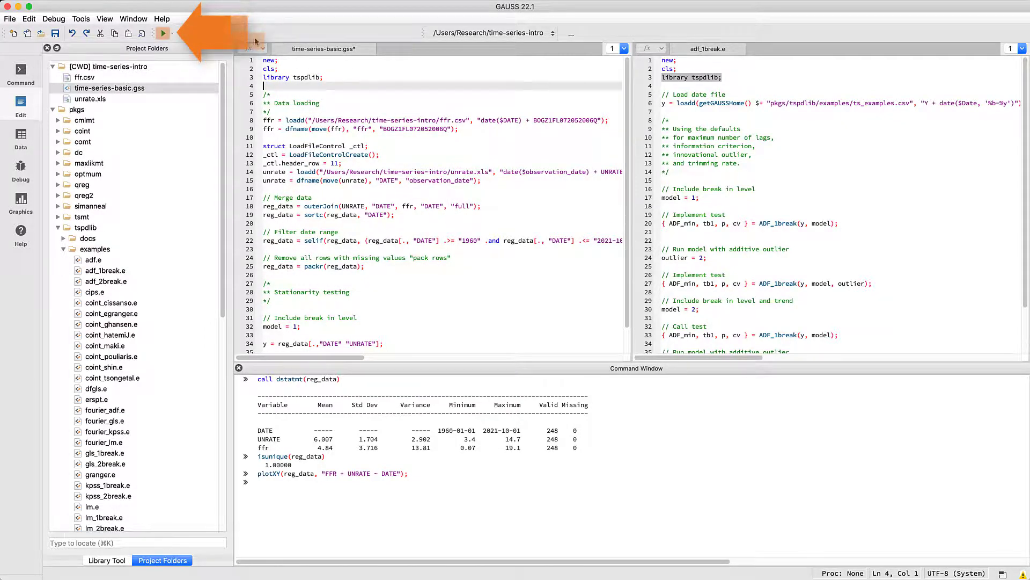
left_click(164, 34)
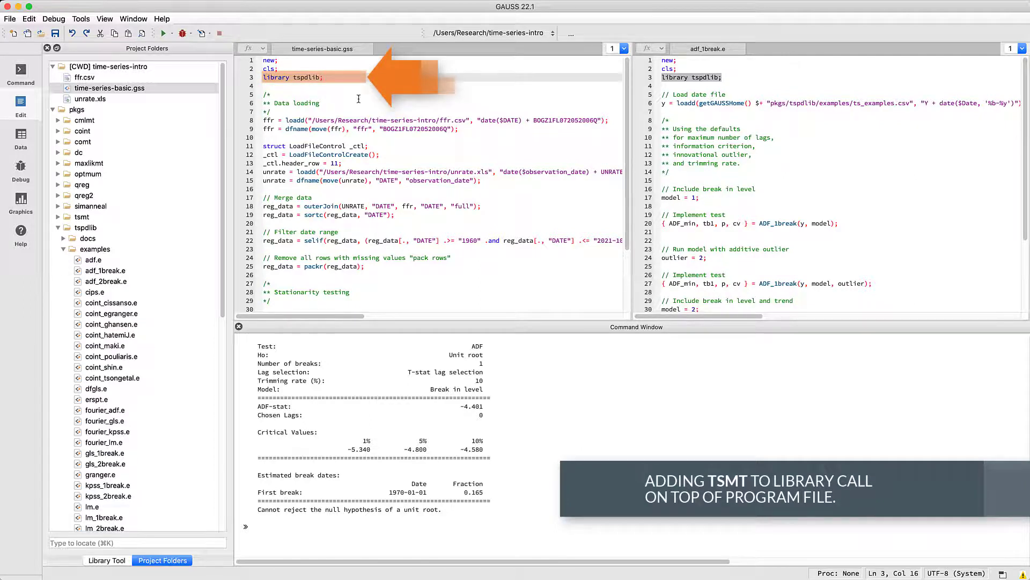
Add tsmt to the library line of time-series-basic.gss and open the tsmt package's example file arimafit1.e
type(", tsmt")
left_click(59, 217)
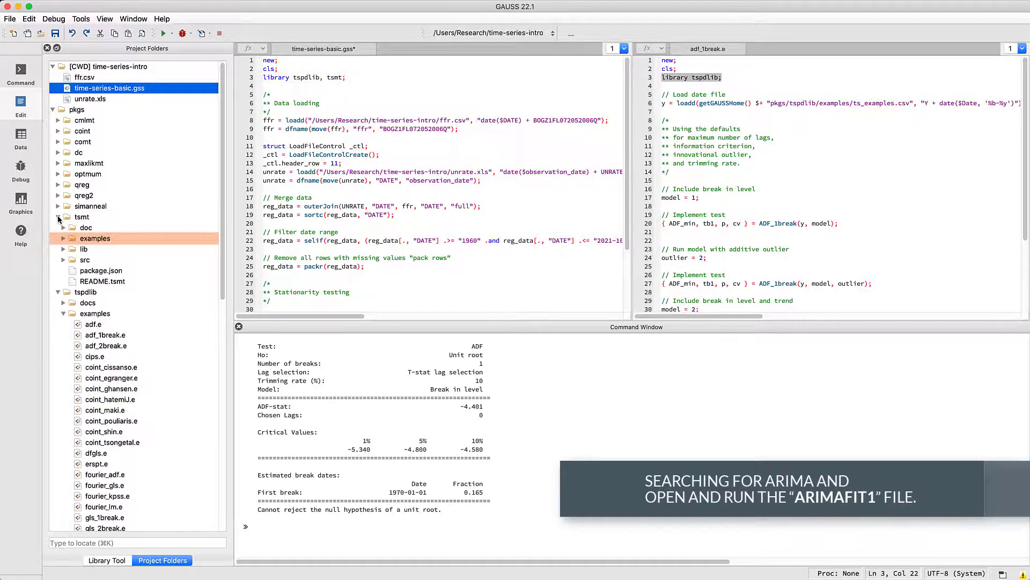
left_click(64, 238)
double_click(102, 313)
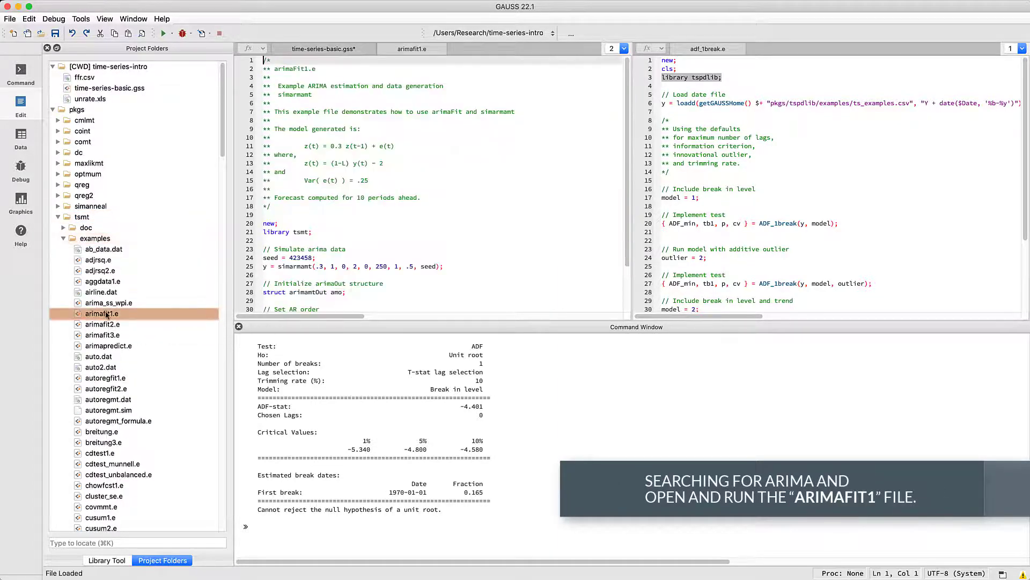
Copy the code in arimafit1.e from "// Initialize arimaOut structure" through the amo = arimaFit(y, p); line
scroll(413, 210, "down", 3)
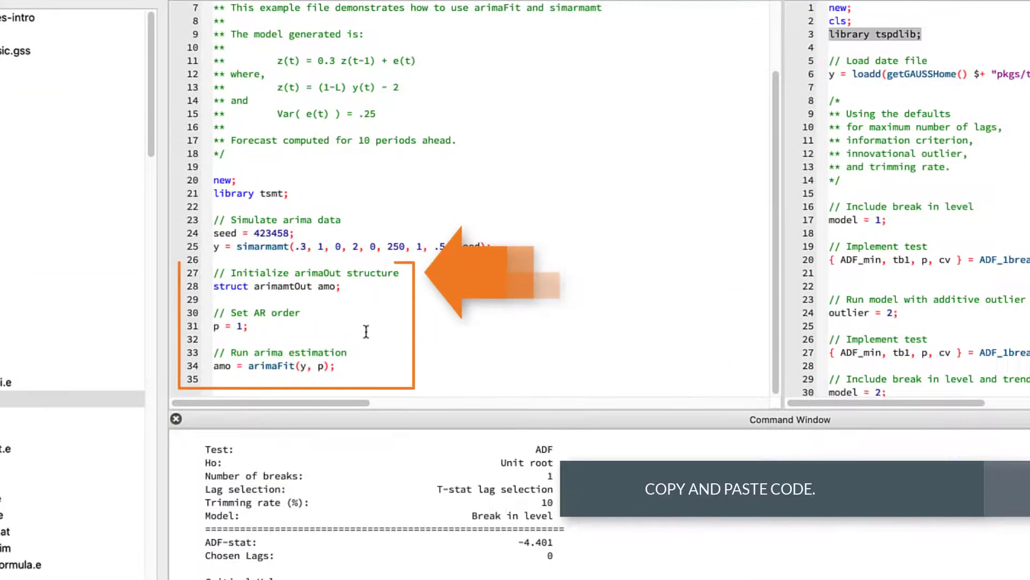
left_click_drag(344, 292, 255, 278)
left_click_drag(200, 343, 165, 269)
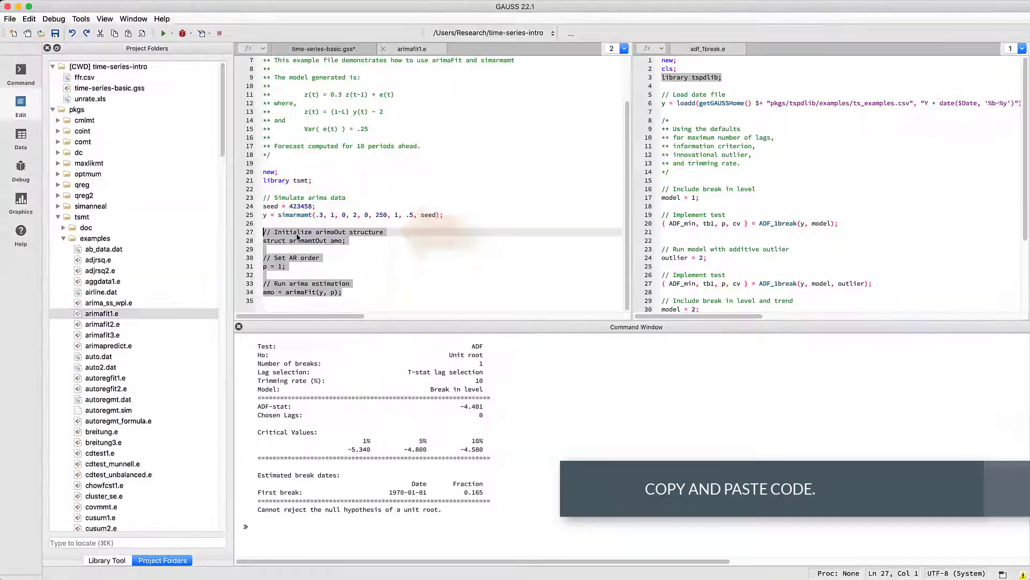
right_click(265, 276)
left_click(331, 279)
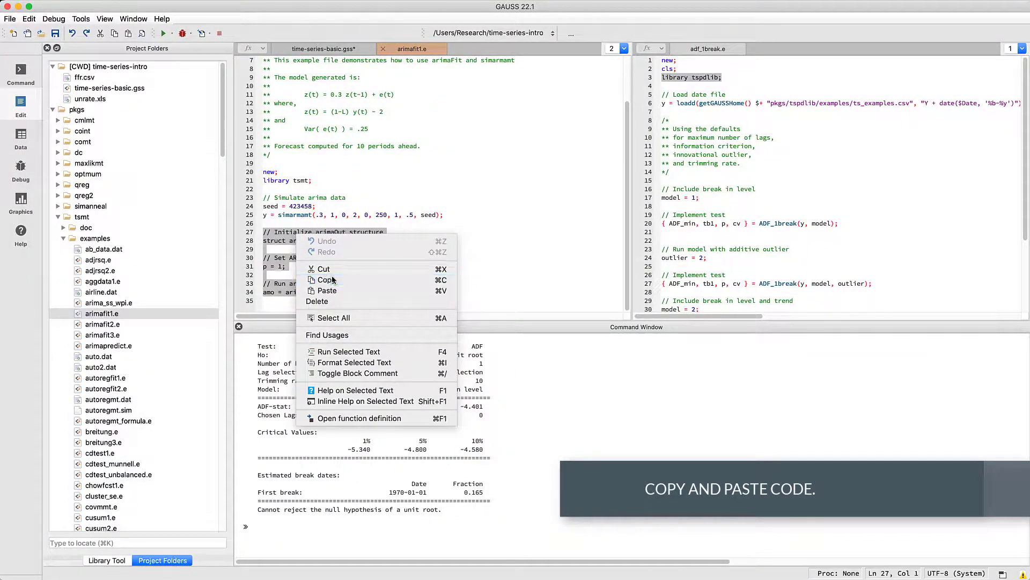
Add a "** AR estimation" comment block at the end of time-series-basic.gss, after the ADF_1break call
left_click(324, 48)
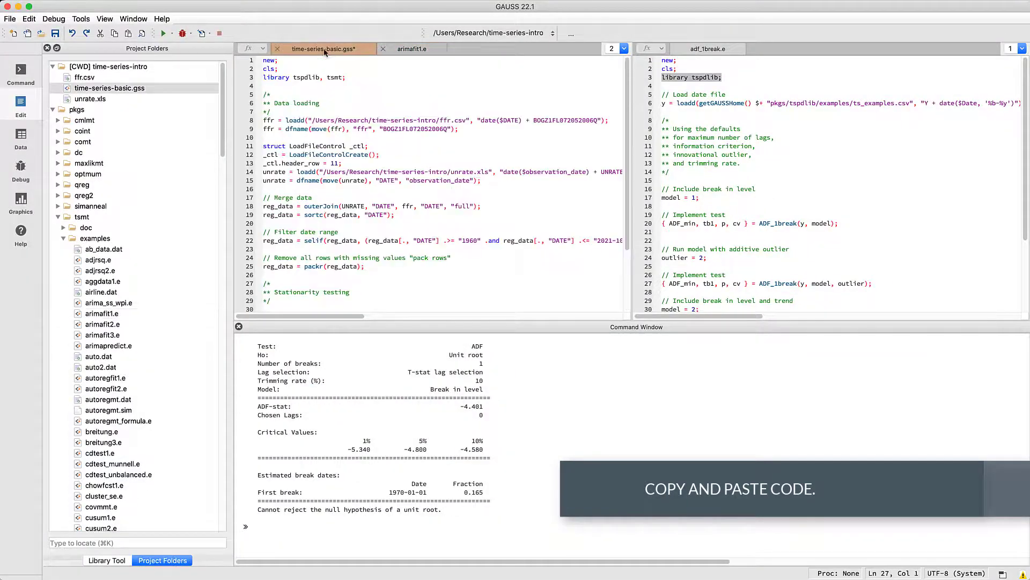
scroll(333, 86, "down", 3)
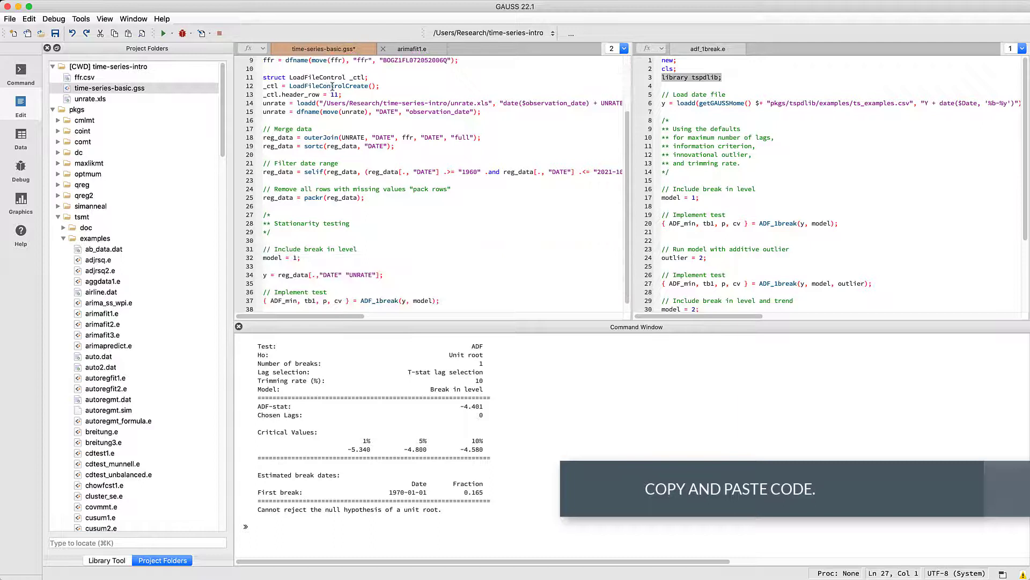
left_click(498, 293)
key("Return")
key("Return")
type("/*")
key("Return")
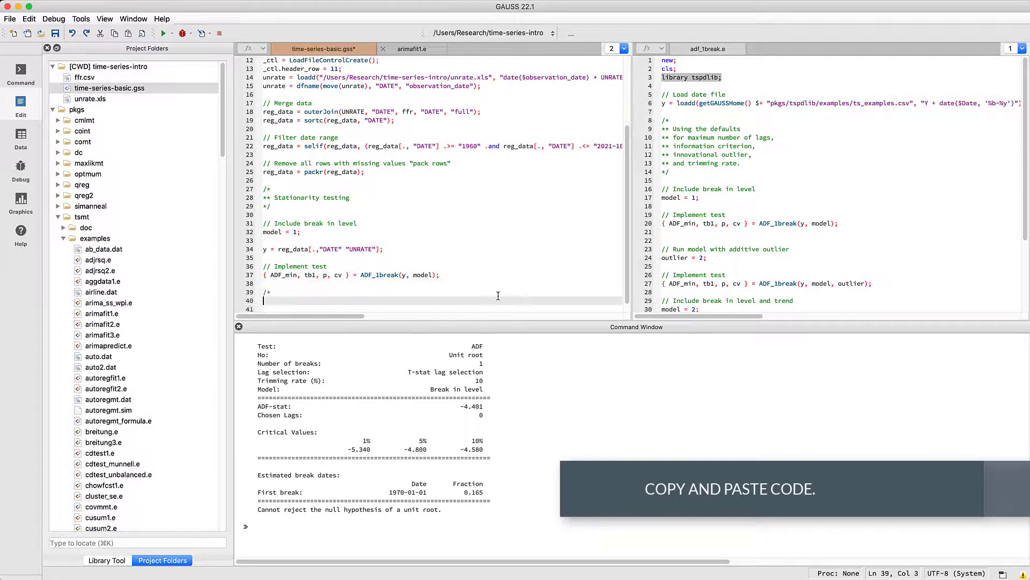
type("** AR estimation")
key("Return")
type("*/")
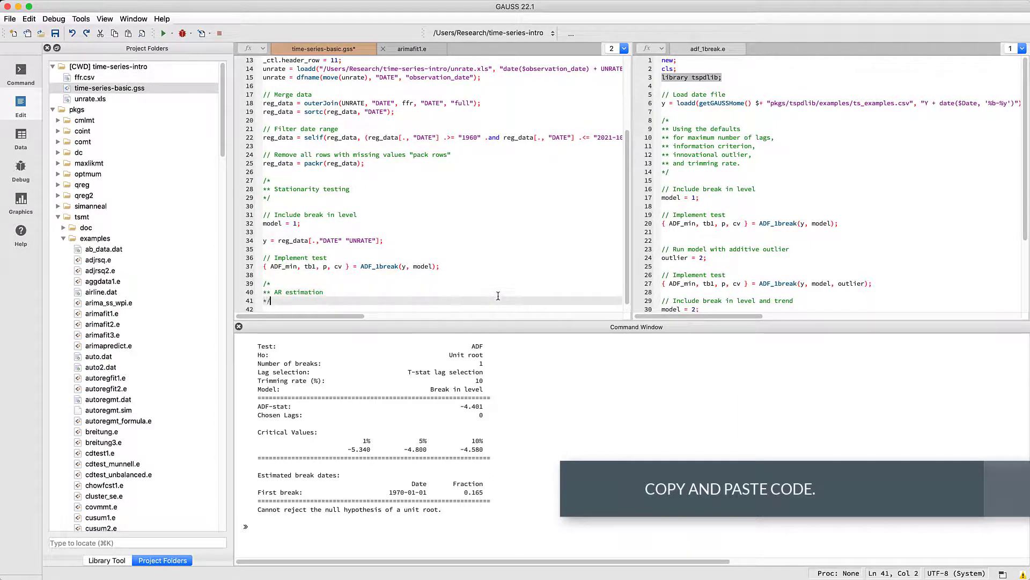
Paste the copied ARIMA code below the AR estimation comment block, leaving a blank line between them
key("Return")
key("Return")
right_click(494, 295)
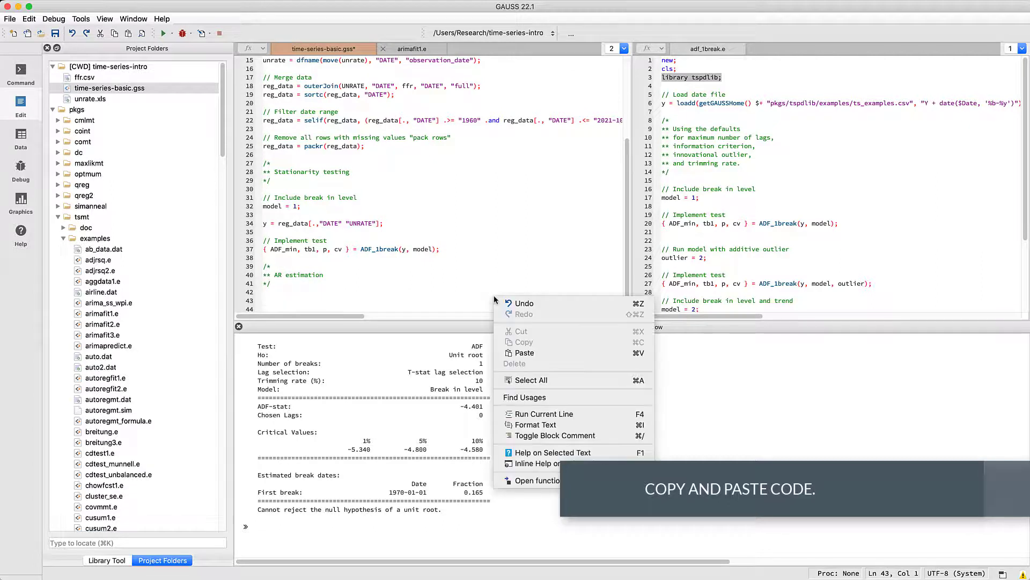
left_click(523, 352)
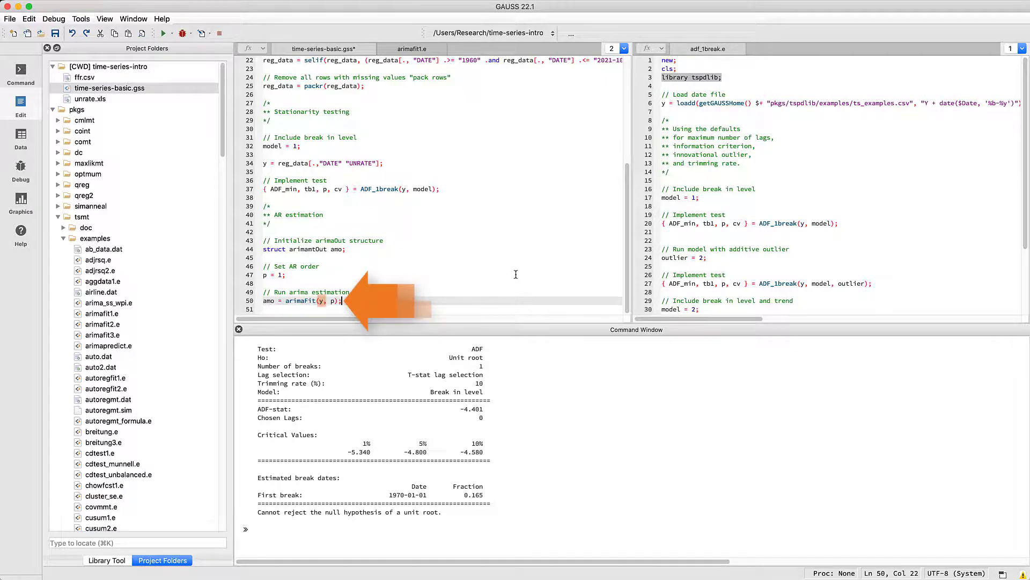
Set the AR order p to 2 in the AR estimation section
left_click(282, 275)
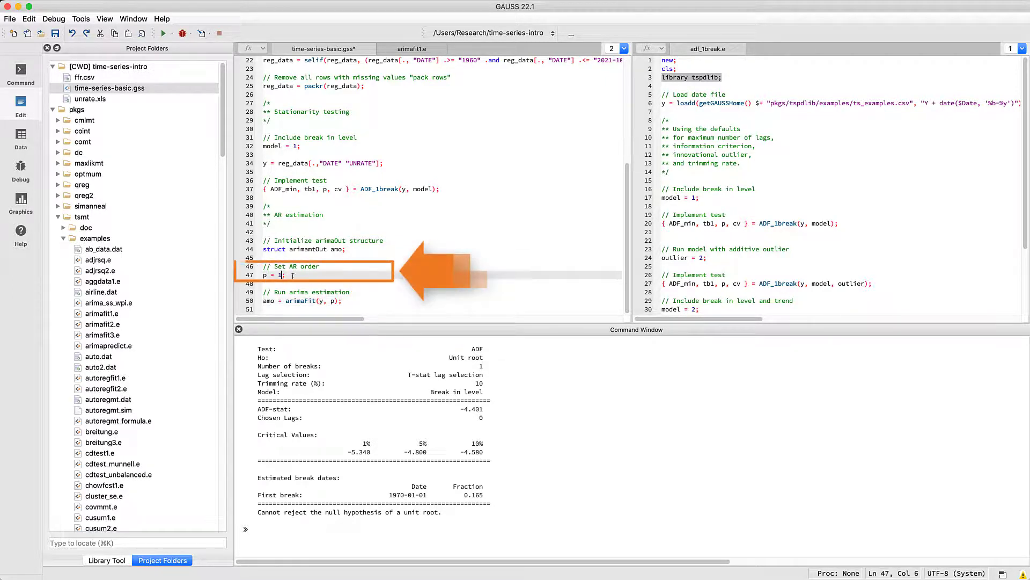
key("BackSpace")
type("2")
Insert a "// Differencing" comment followed by the line d = 1; below the AR order setting
key("End")
key("Return")
key("Return")
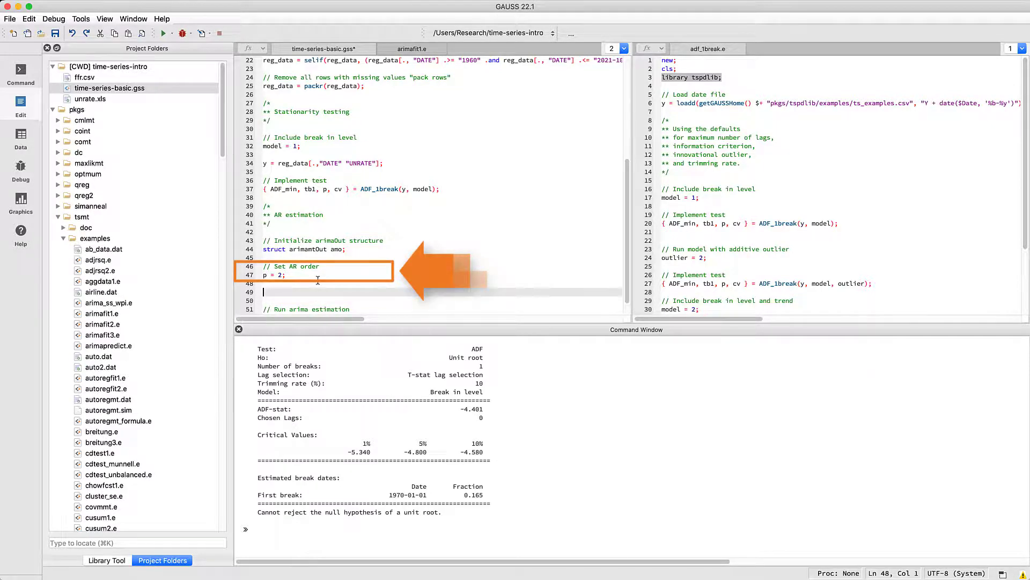
type("// Differencing")
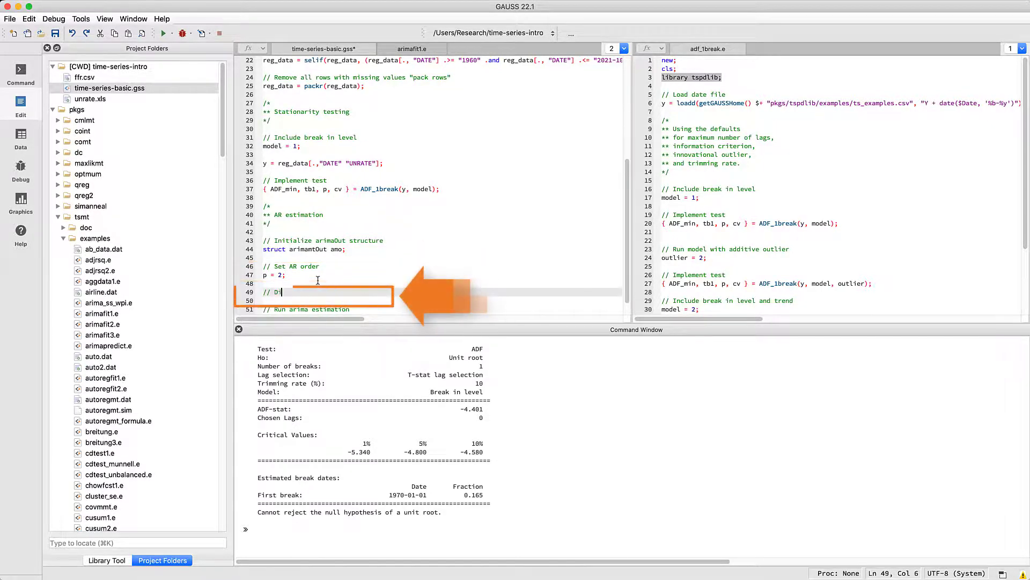
key("Return")
type("d = 1;")
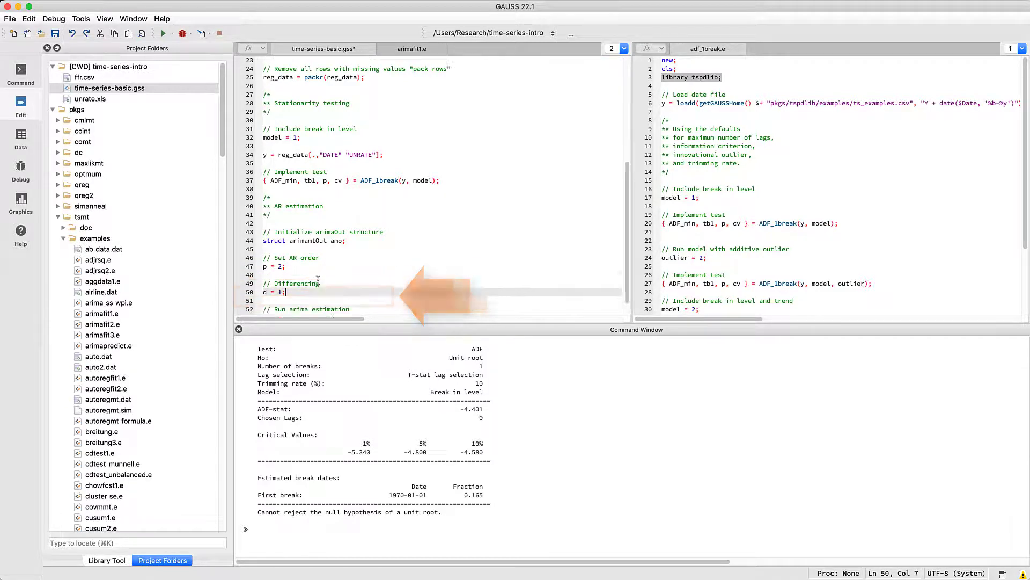
Change the estimation call to arimaFit(reg_data[.,"UNRATE"], p, d) and run the program
scroll(322, 285, "down", 3)
left_click(333, 301)
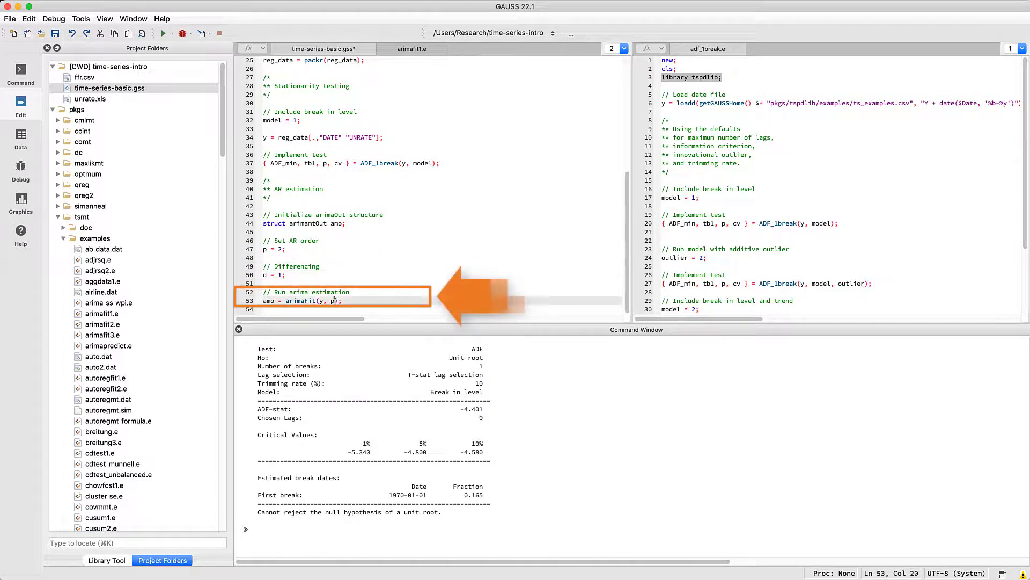
type(", d)")
key("Left")
key("Left")
key("Left")
key("Left")
key("Left")
key("Left")
key("Left")
key("BackSpace")
type("reg_data[.,\"UNRATE\"]")
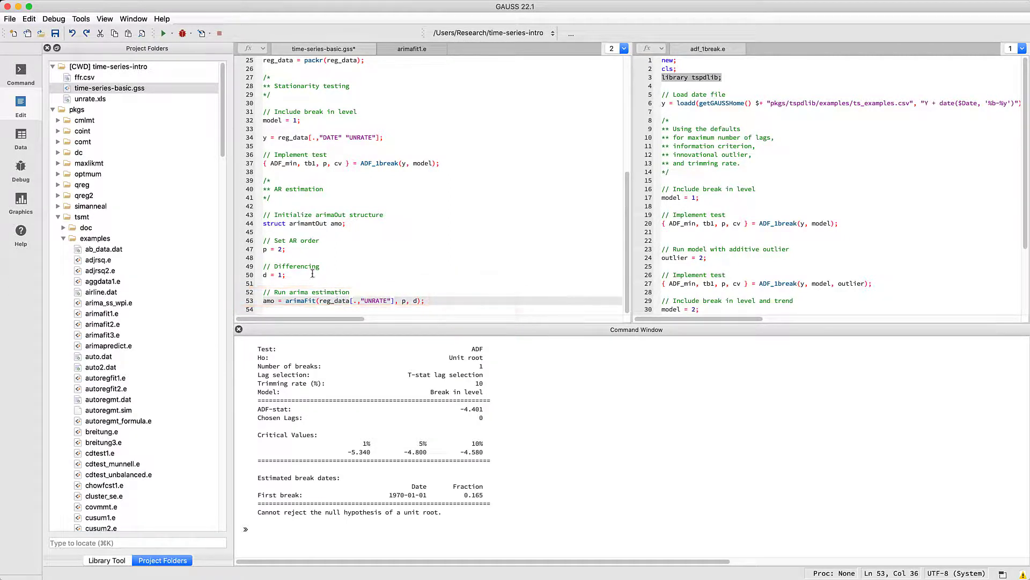
left_click(163, 33)
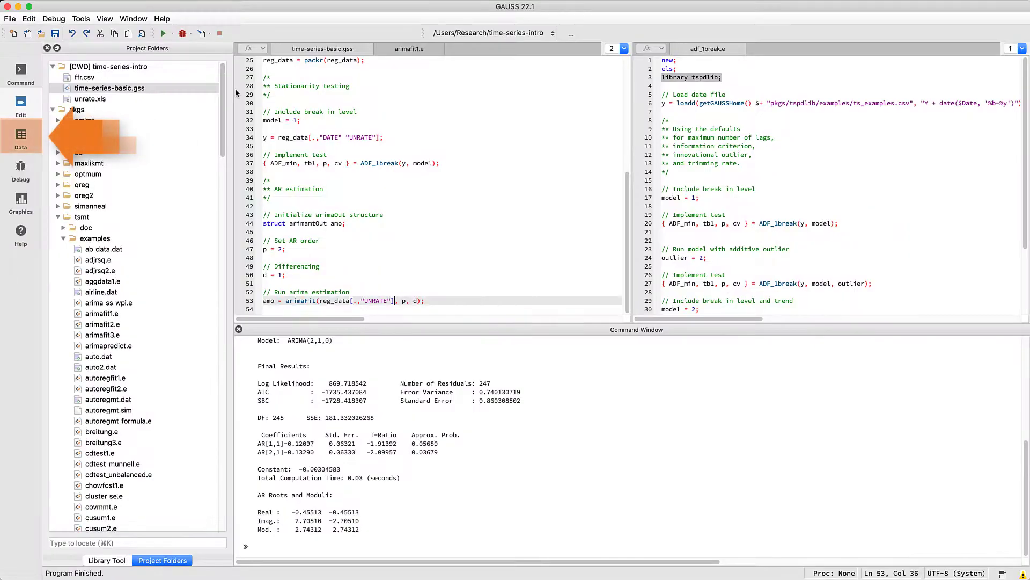
Examine the estimation results stored in the amo structure by viewing its members b, ll and e
left_click(25, 135)
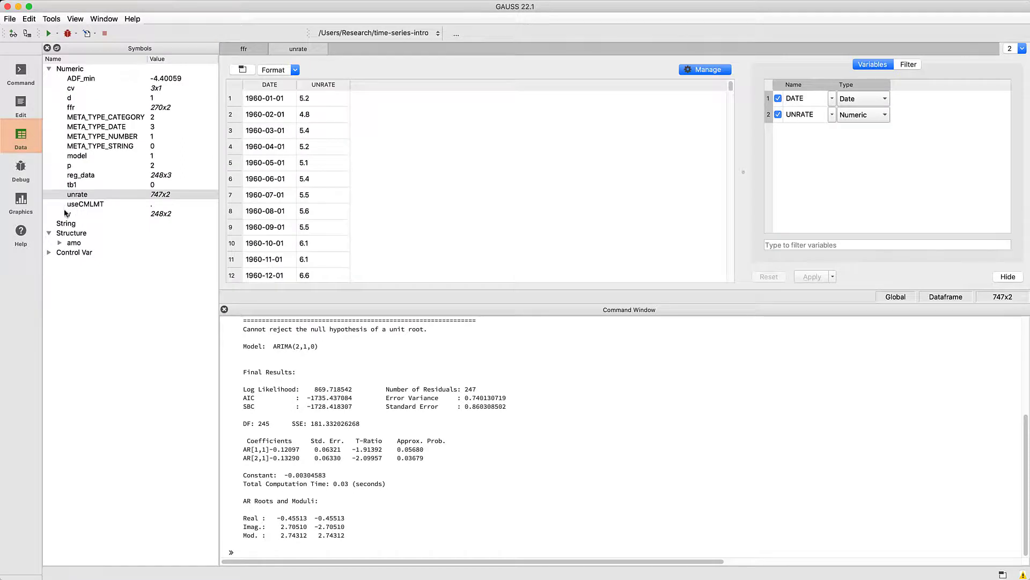
left_click(60, 243)
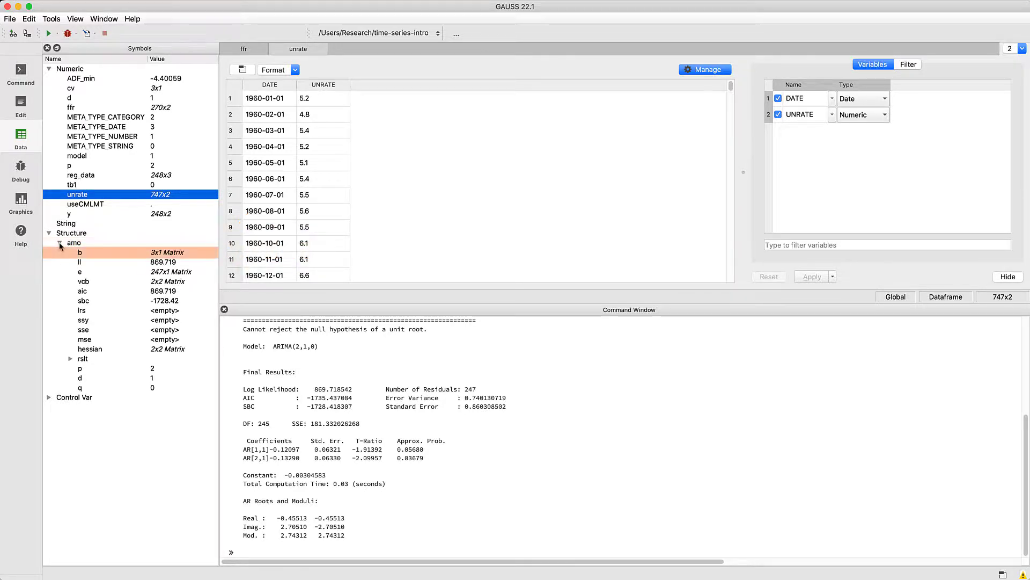
double_click(81, 252)
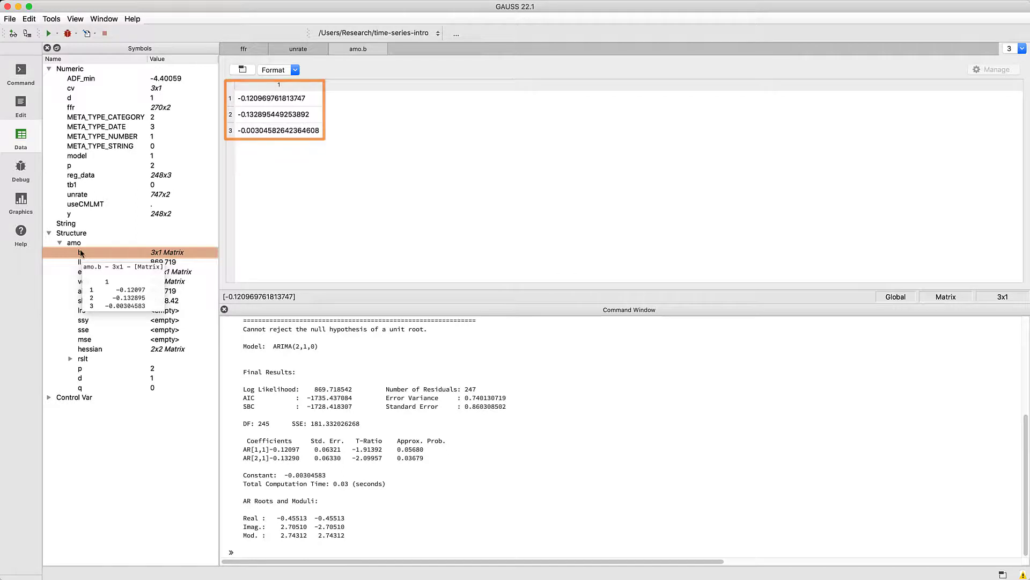
double_click(82, 266)
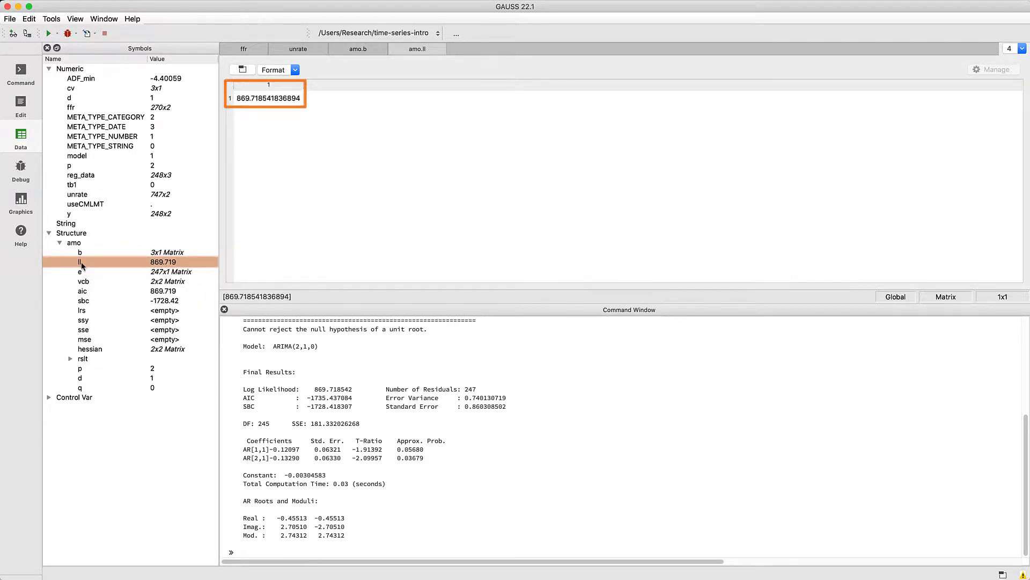
left_click(84, 271)
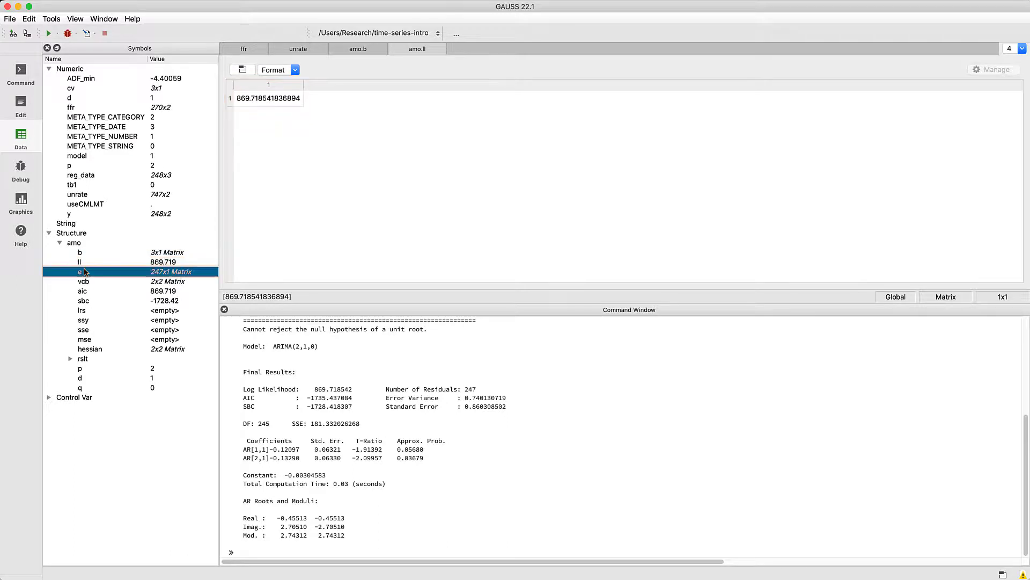
double_click(84, 271)
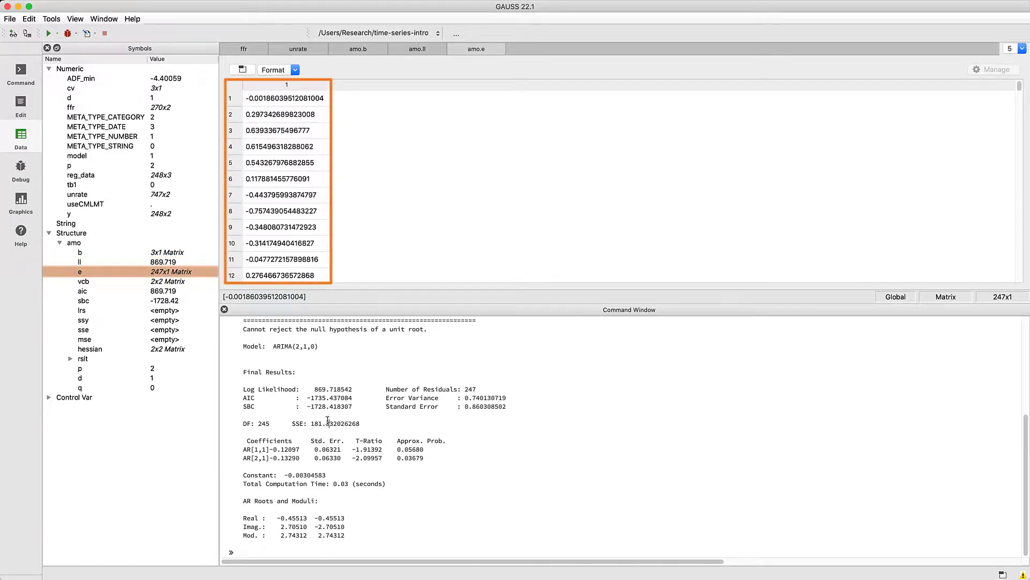